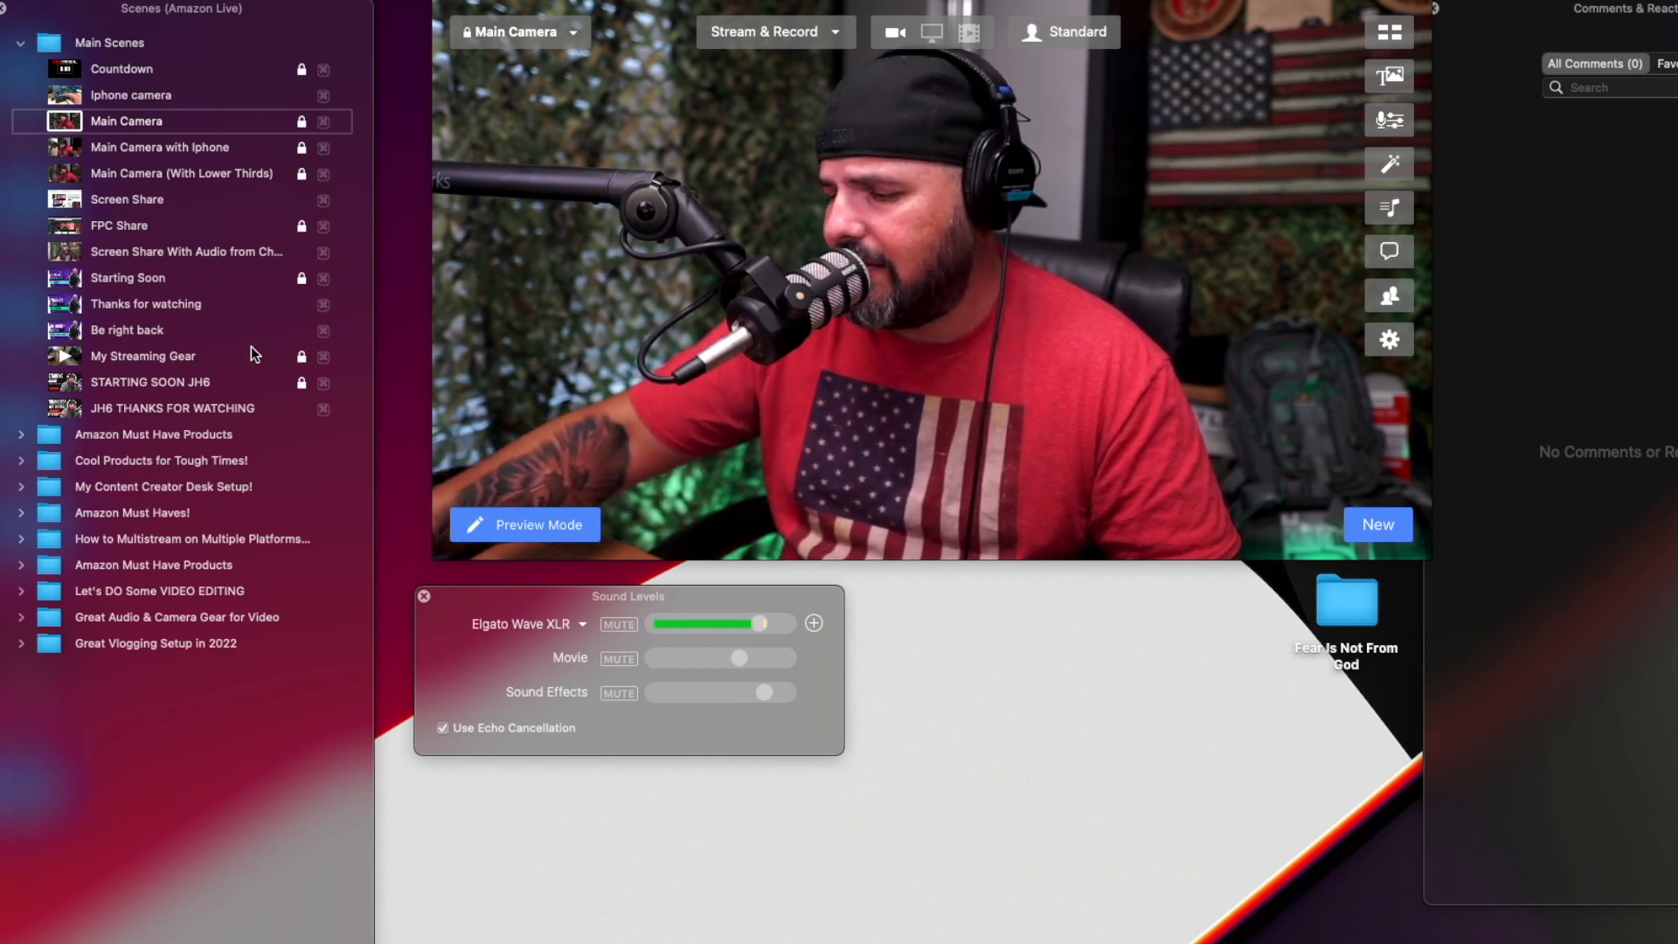
# Preview the scenes from Main Camera down to Screen Share and return to the Main Camera scene.
pyautogui.press('Down')
pyautogui.press('Down')
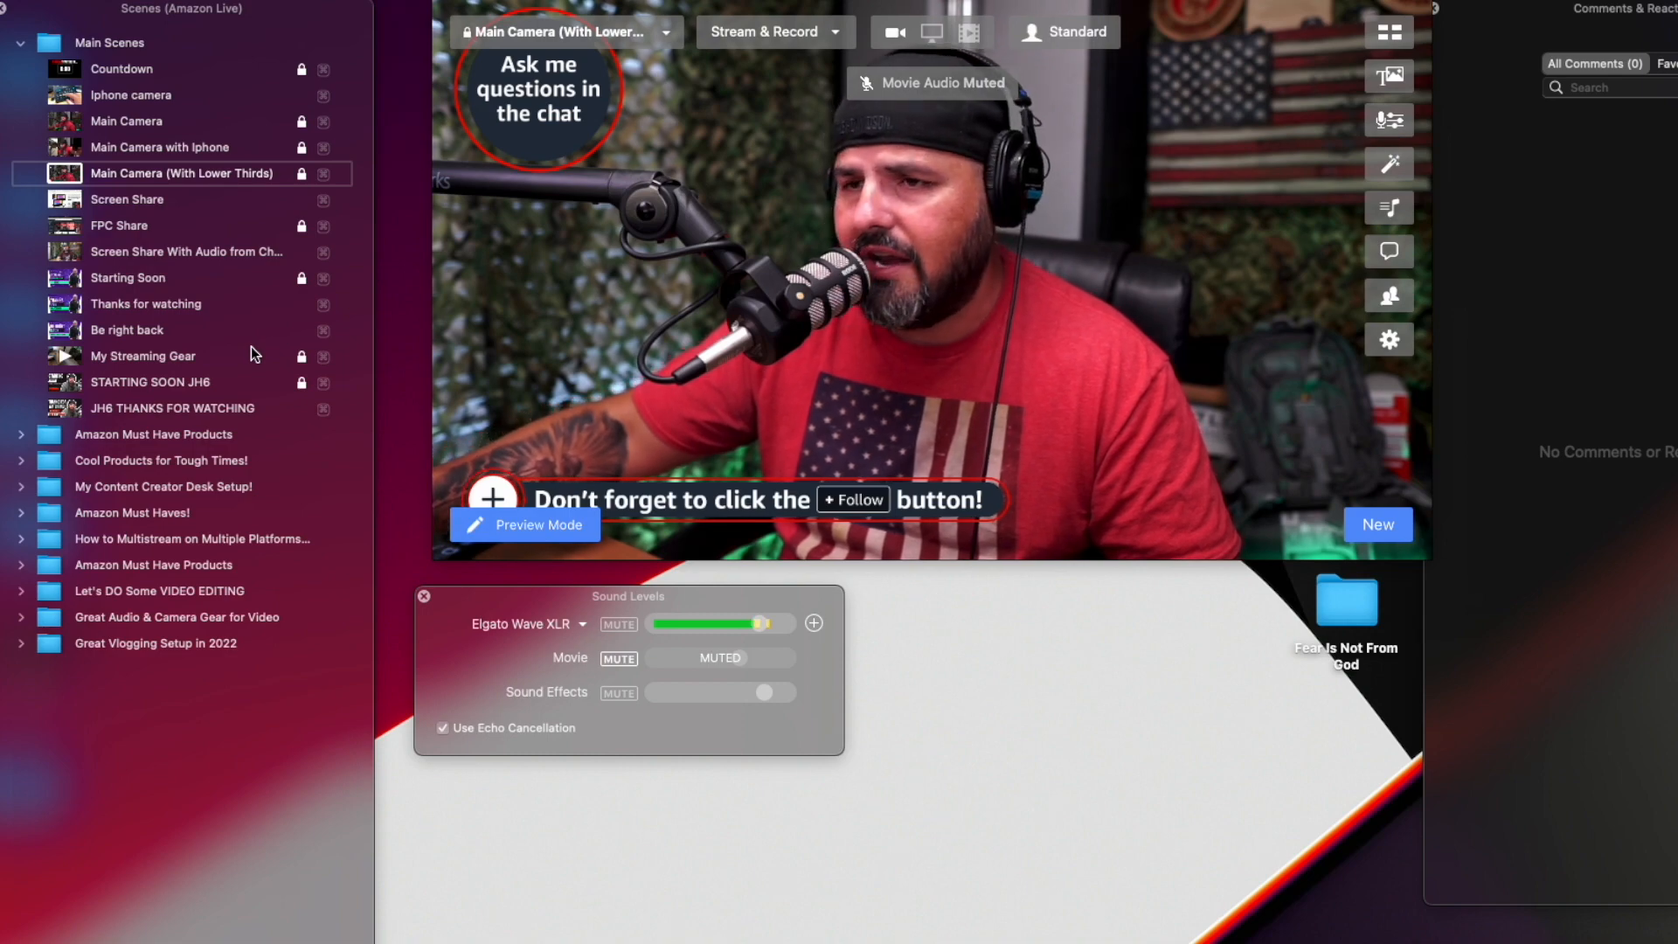
pyautogui.press('Down')
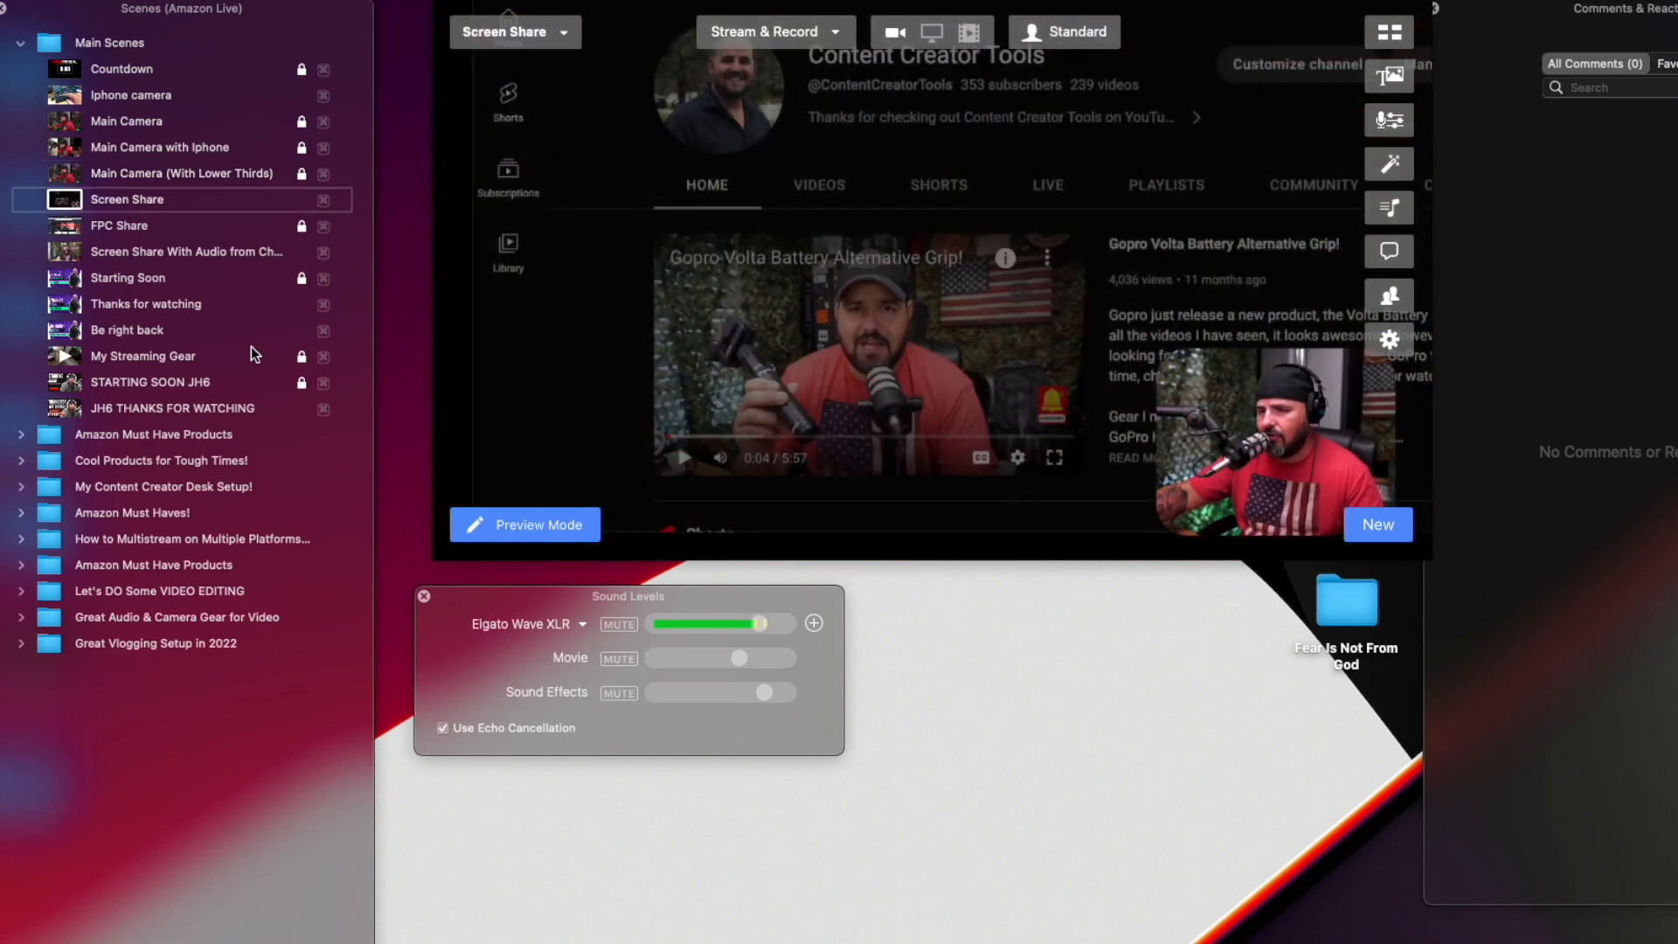
pyautogui.press('Up')
pyautogui.press('Up')
pyautogui.press('Up')
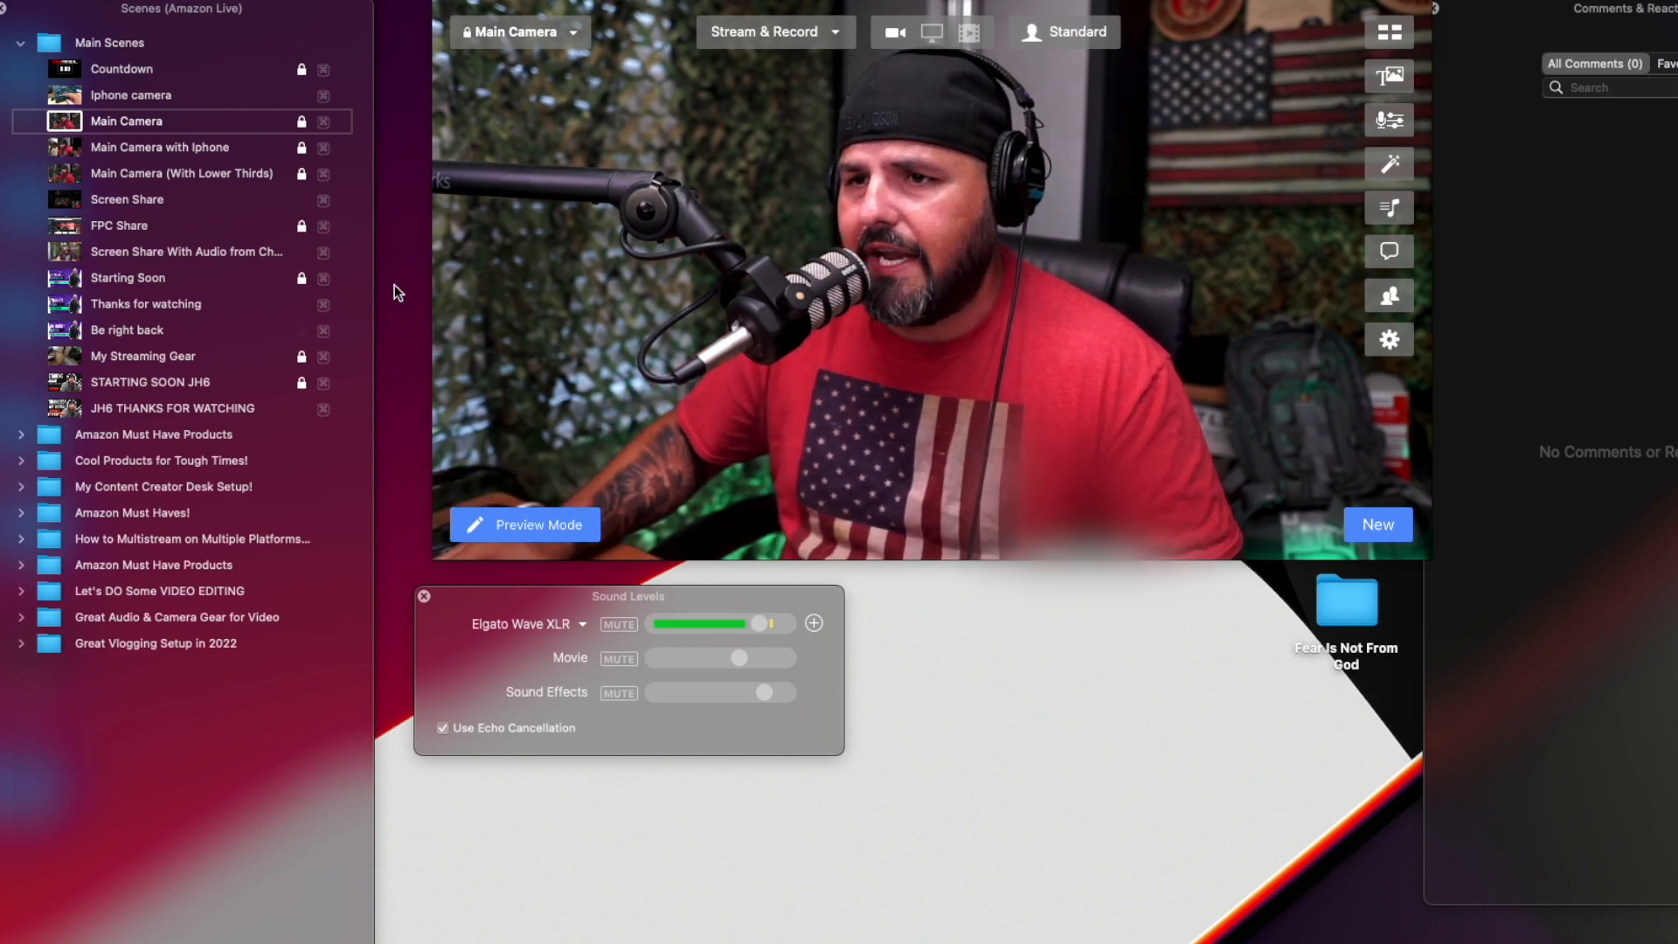
# Open the stream preferences and review the available stream sizes without changing the selection.
pyautogui.moveTo(821, 184)
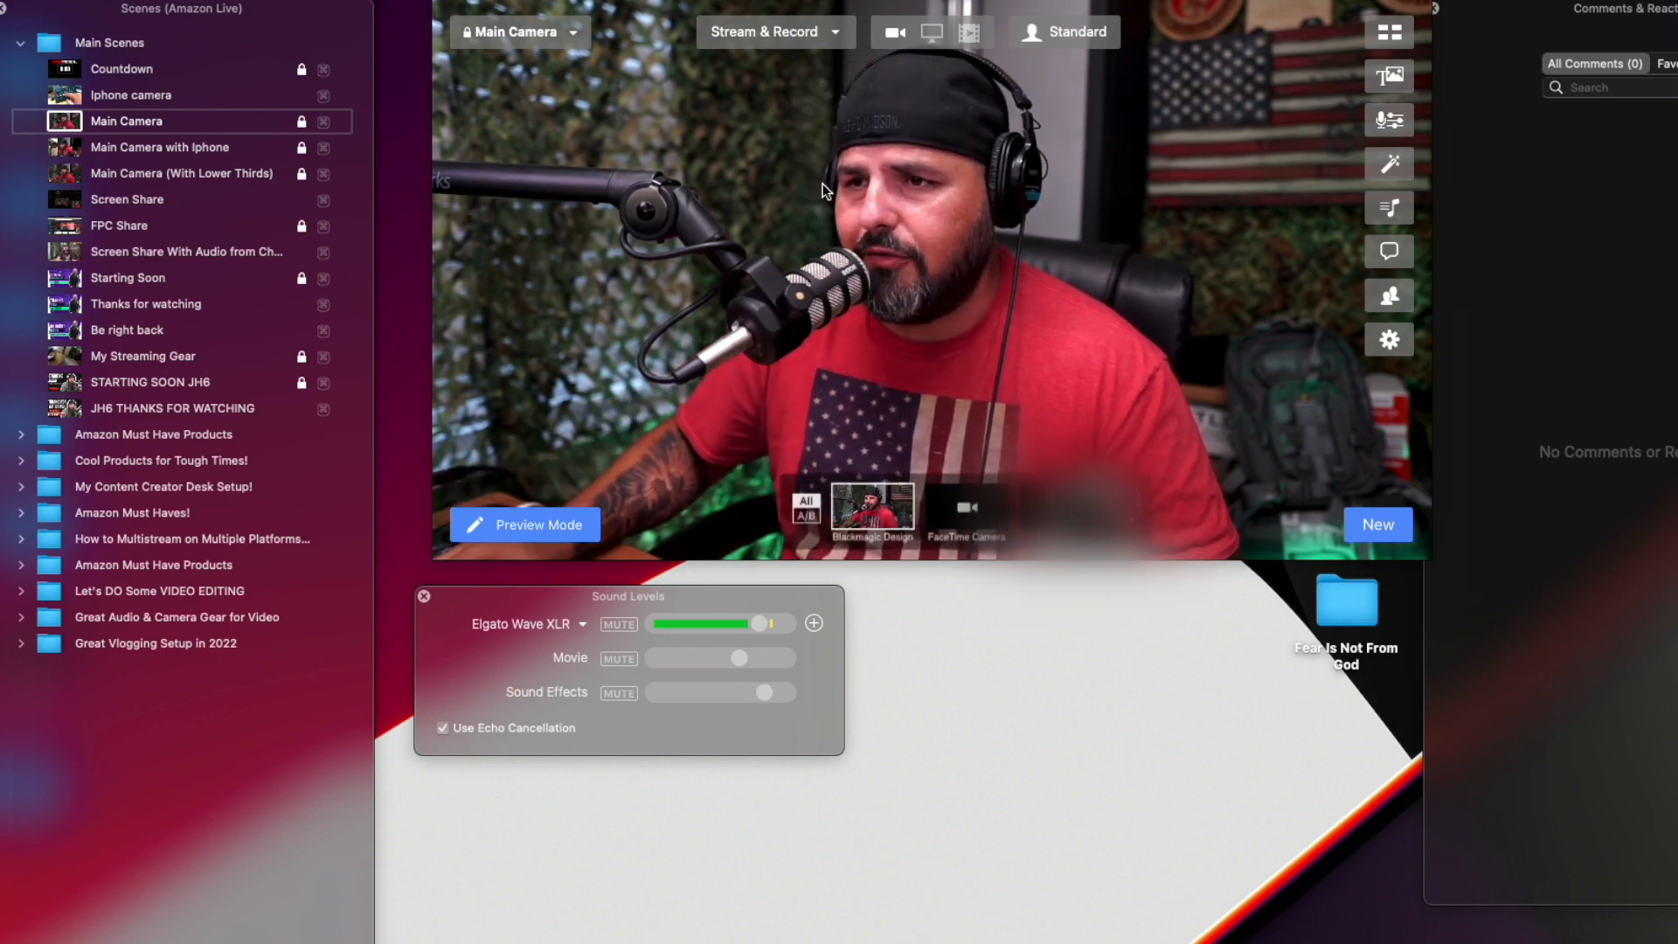
pyautogui.click(1393, 341)
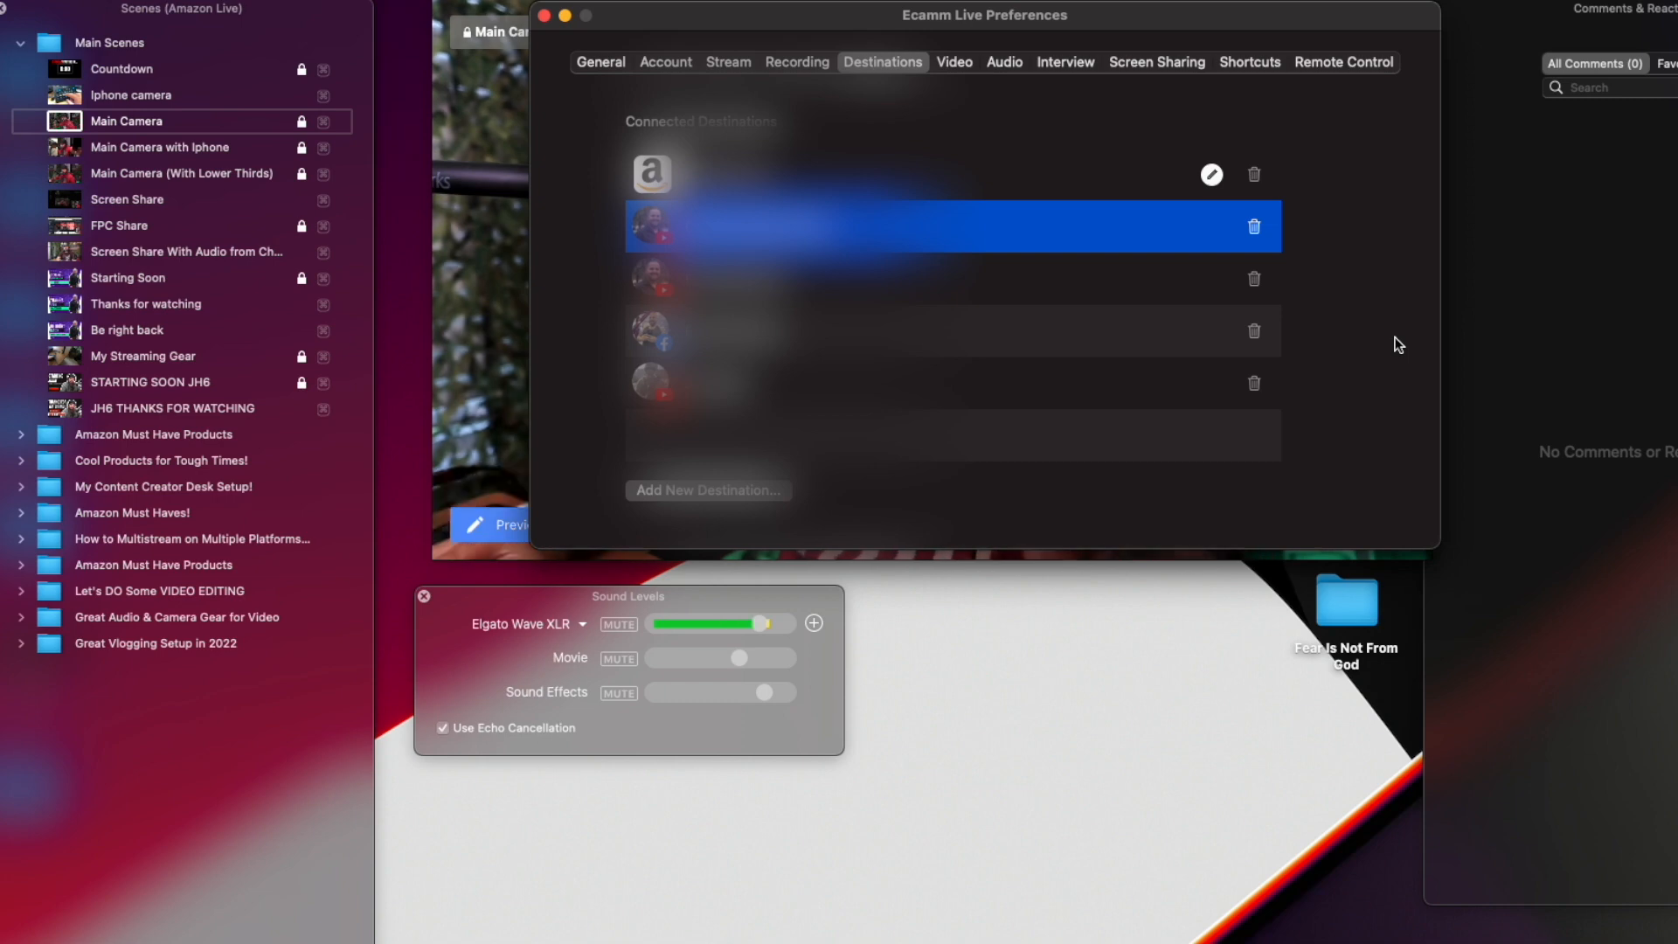
pyautogui.click(742, 63)
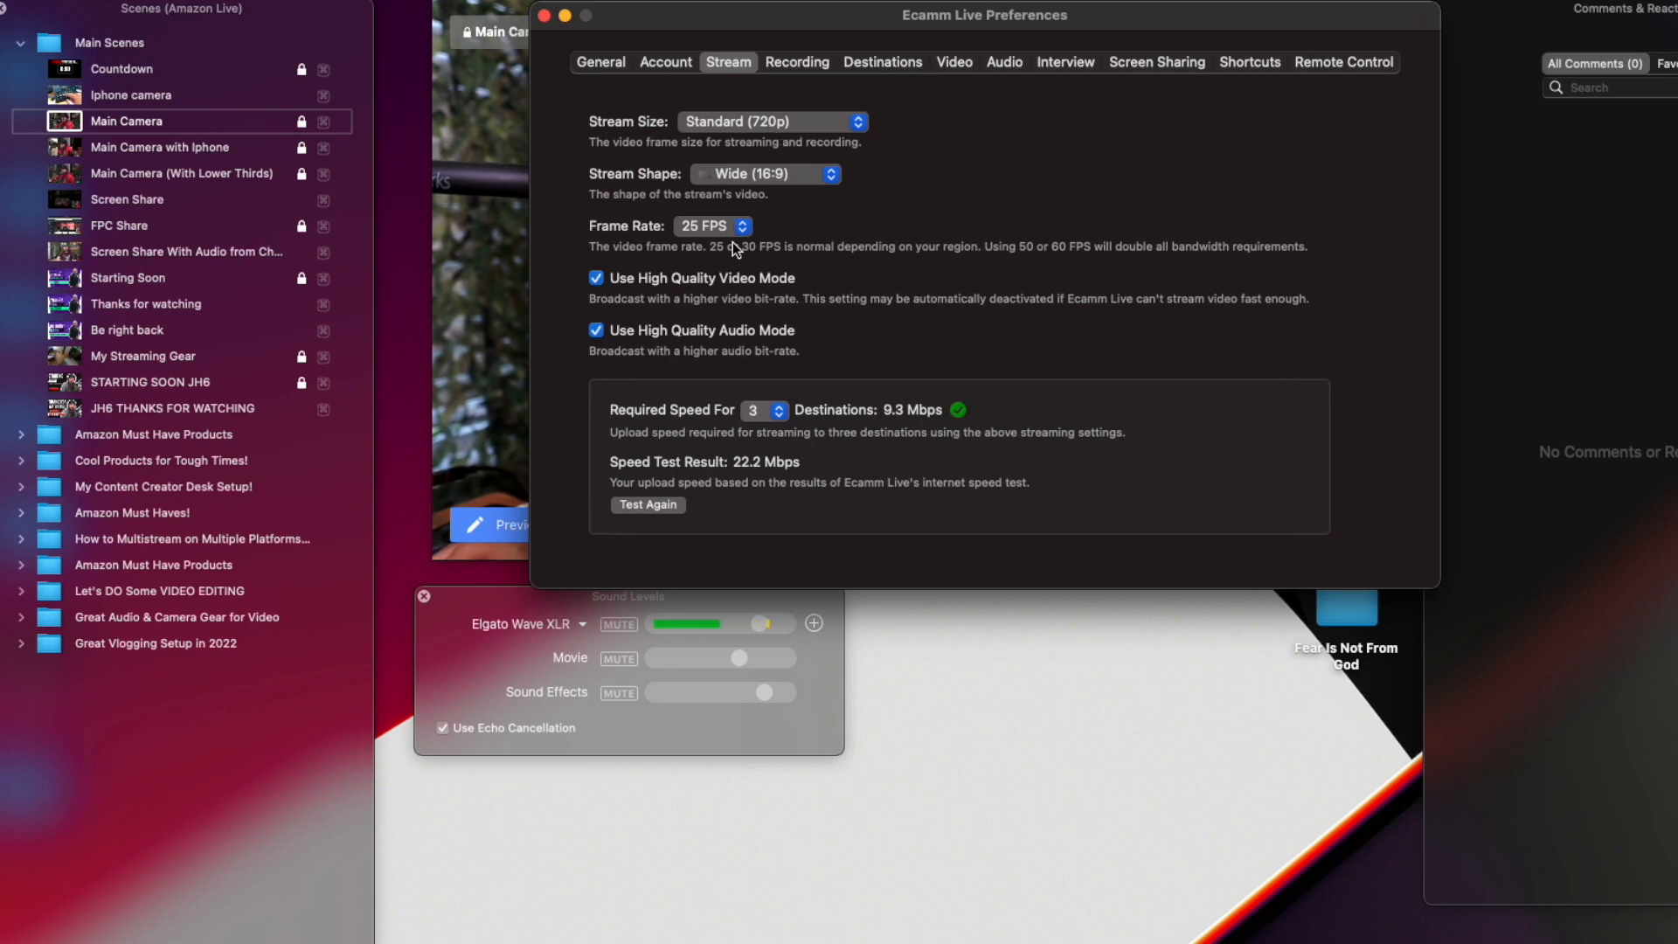
pyautogui.click(826, 127)
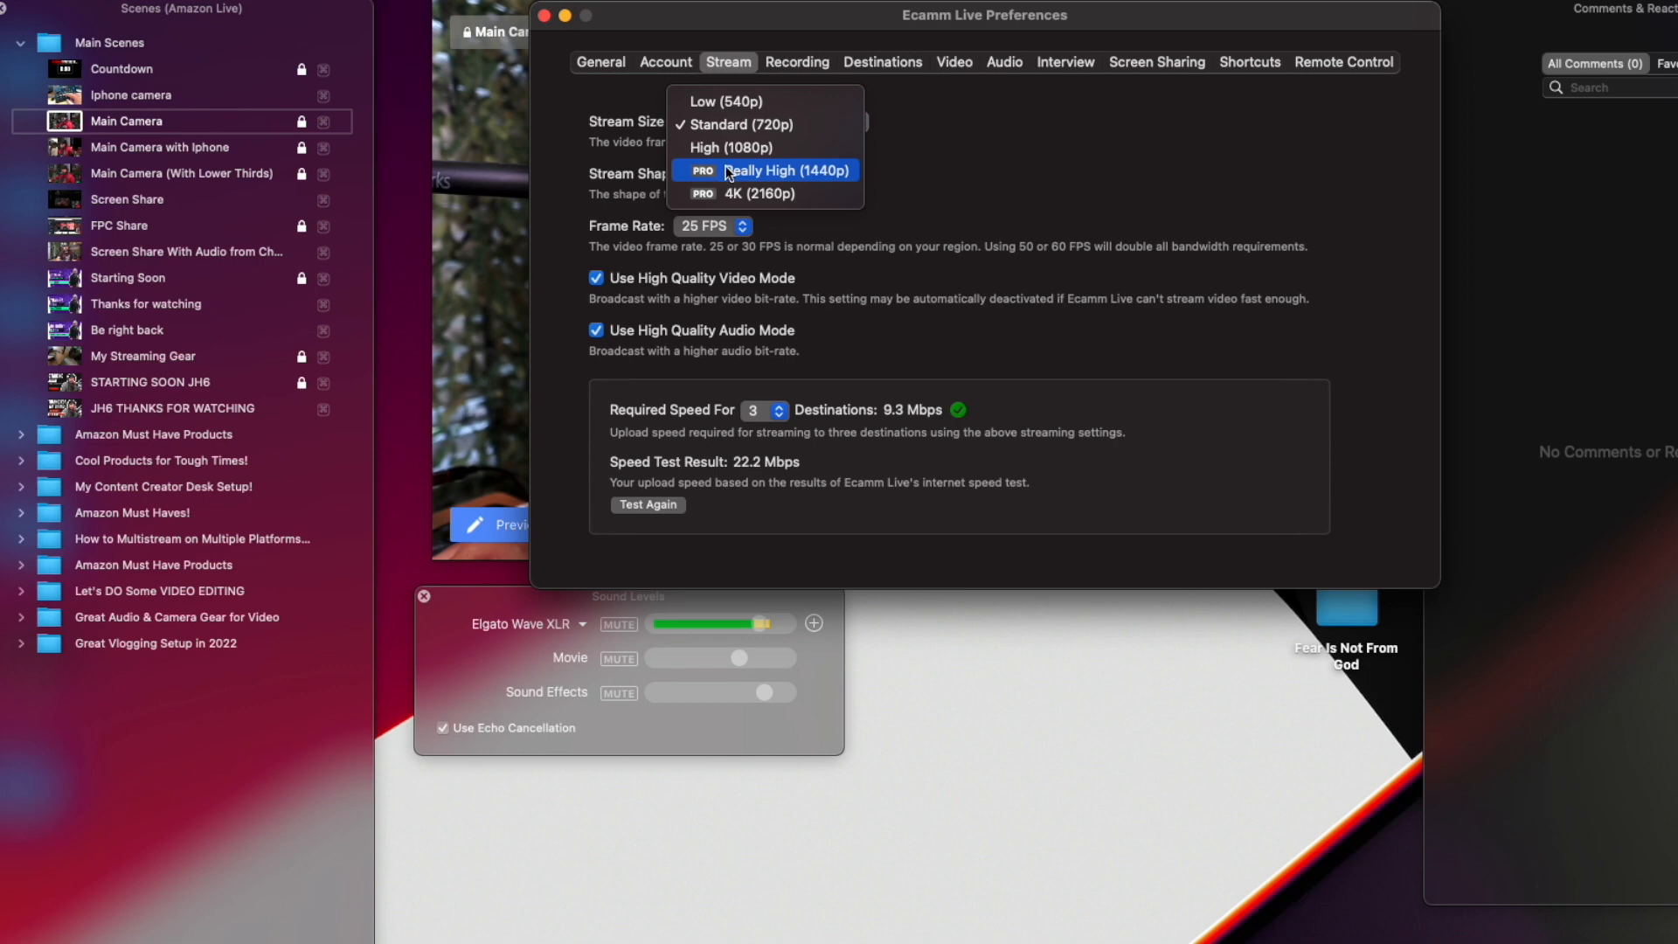
pyautogui.click(936, 157)
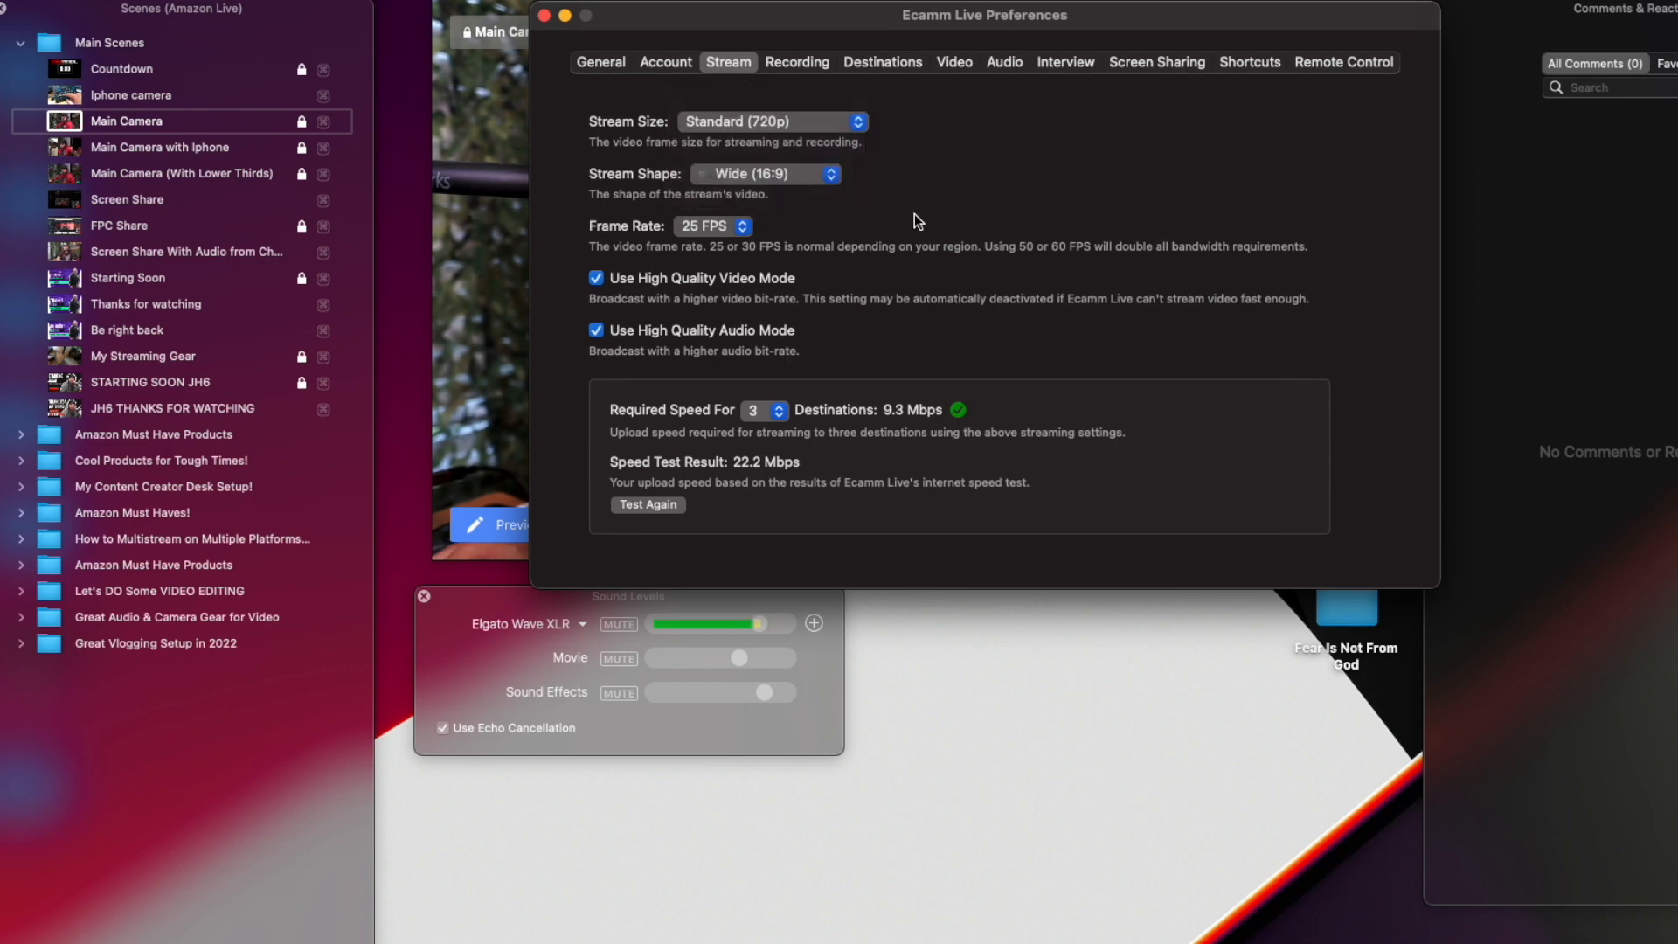
# Rerun the upload speed test and review the destination counts available for the required speed.
pyautogui.click(665, 505)
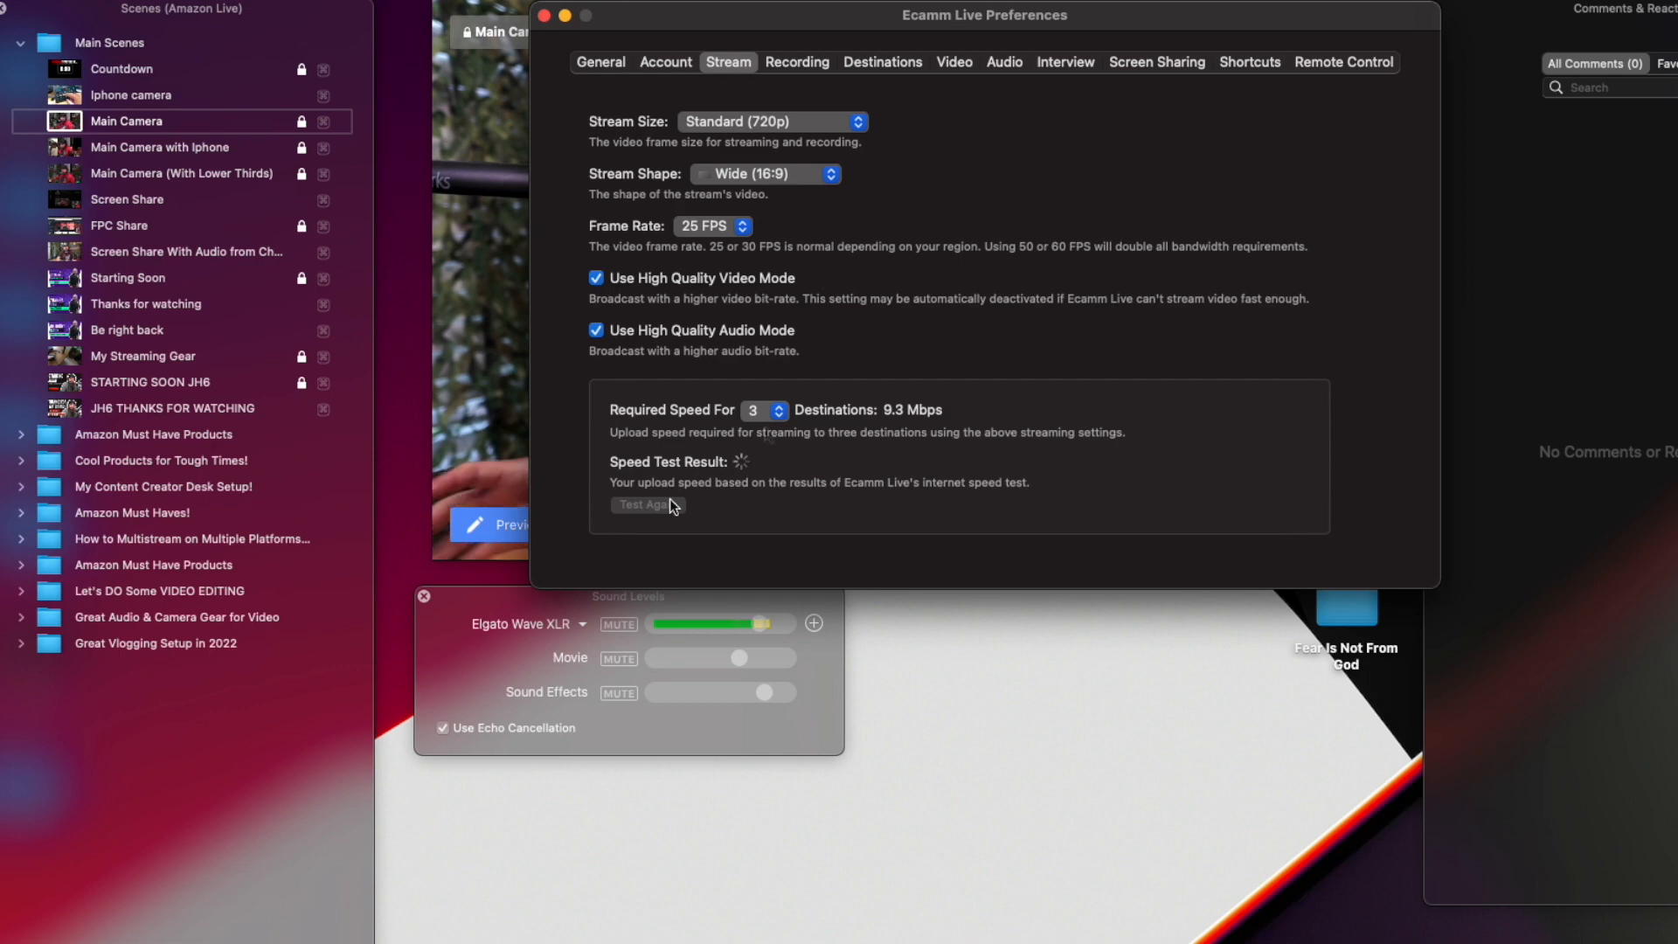
pyautogui.click(777, 410)
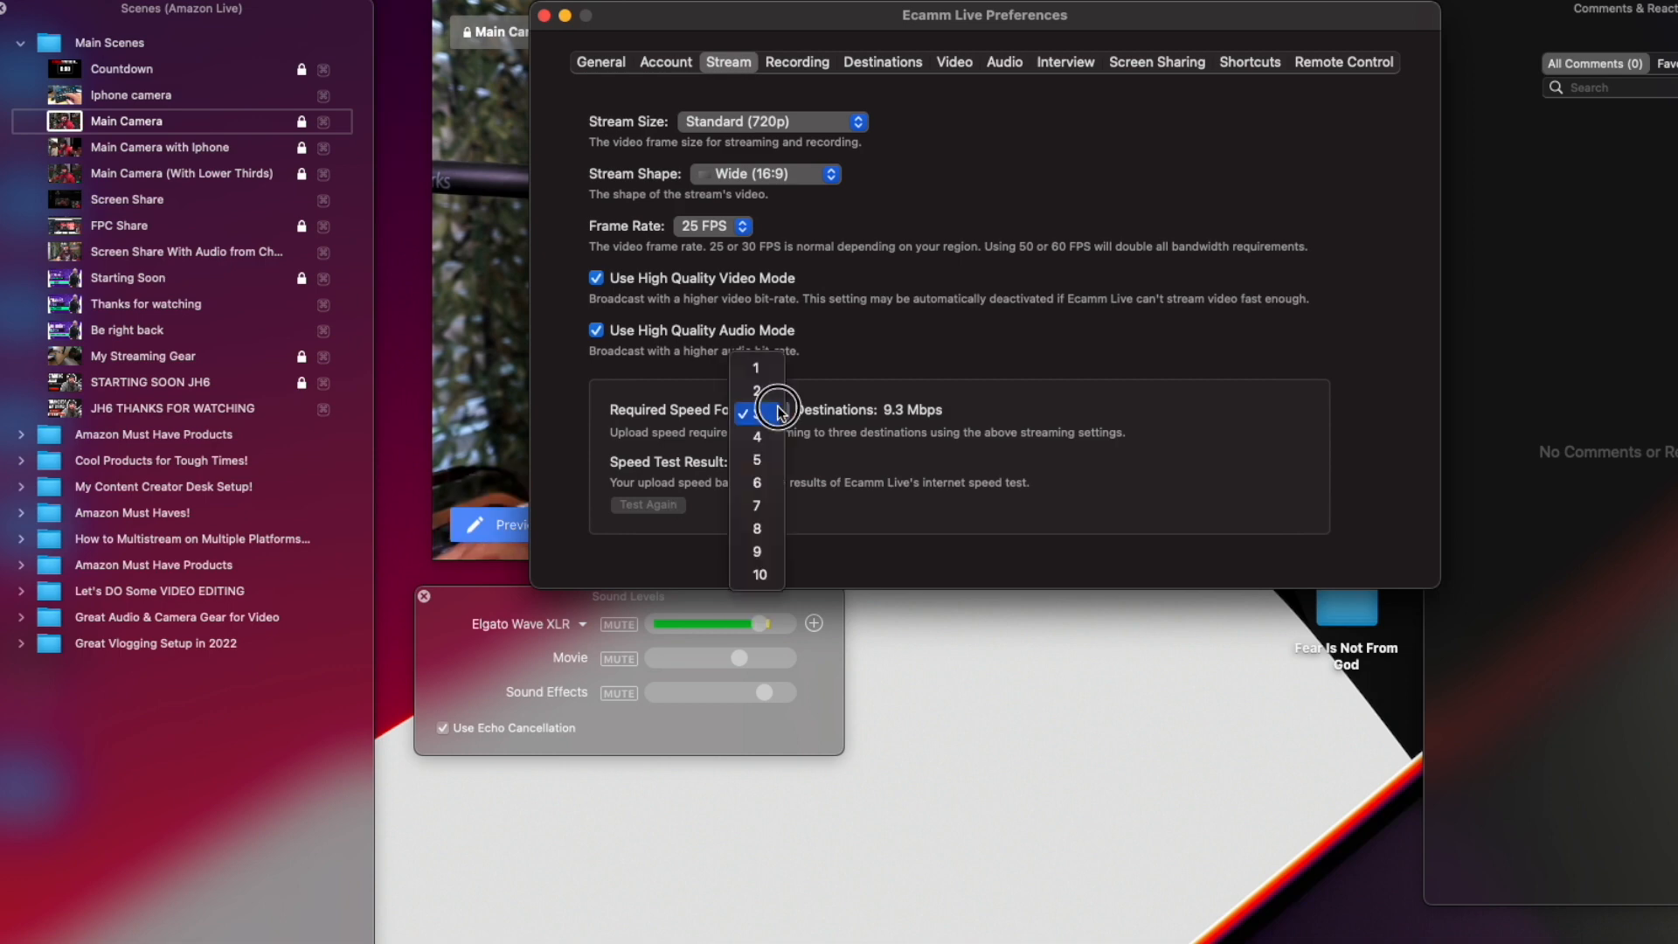
pyautogui.click(875, 378)
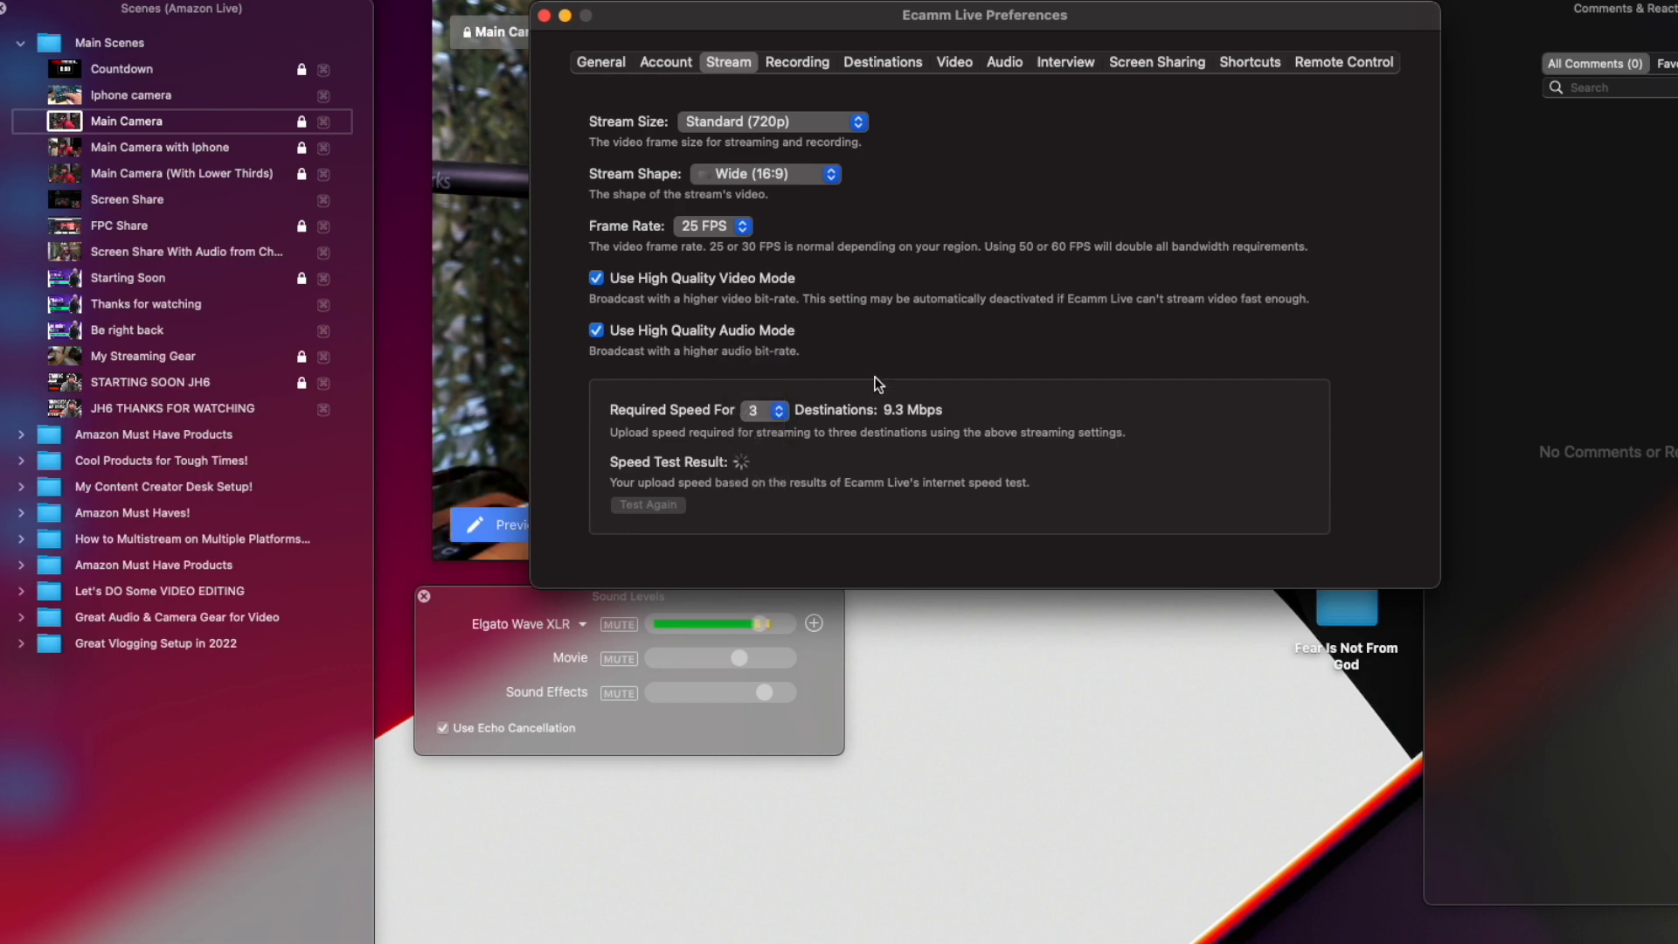
# Remove the Content Creator Tools YouTube channel from the connected destinations and add it again as a YouTube destination.
pyautogui.click(880, 63)
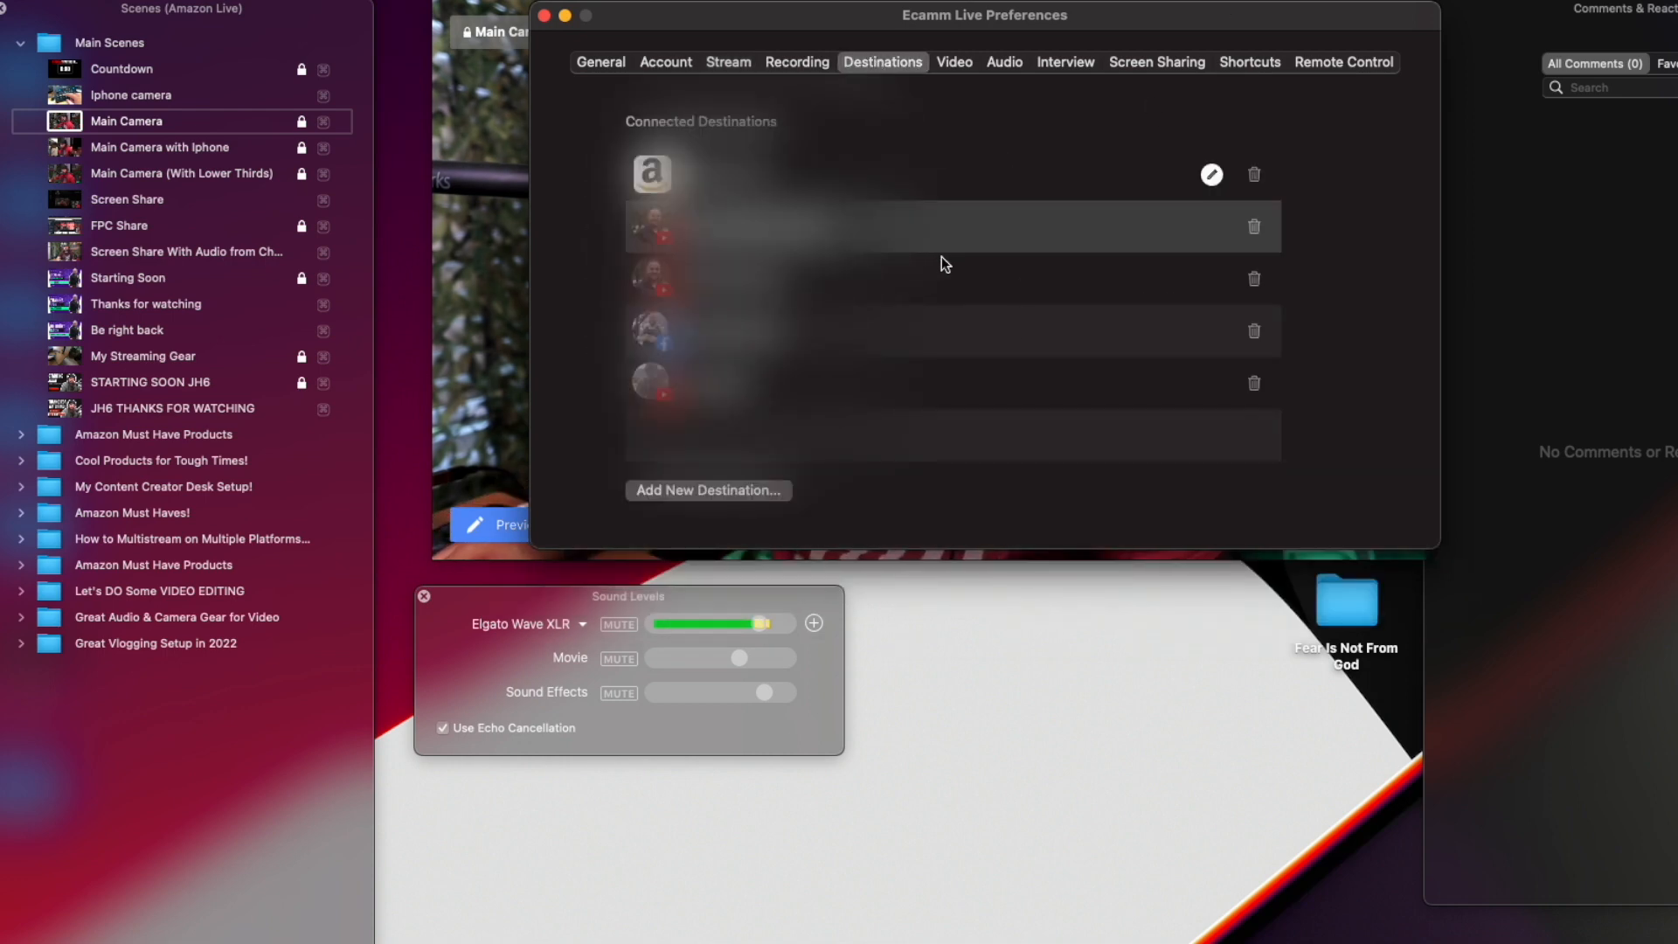
pyautogui.click(1256, 227)
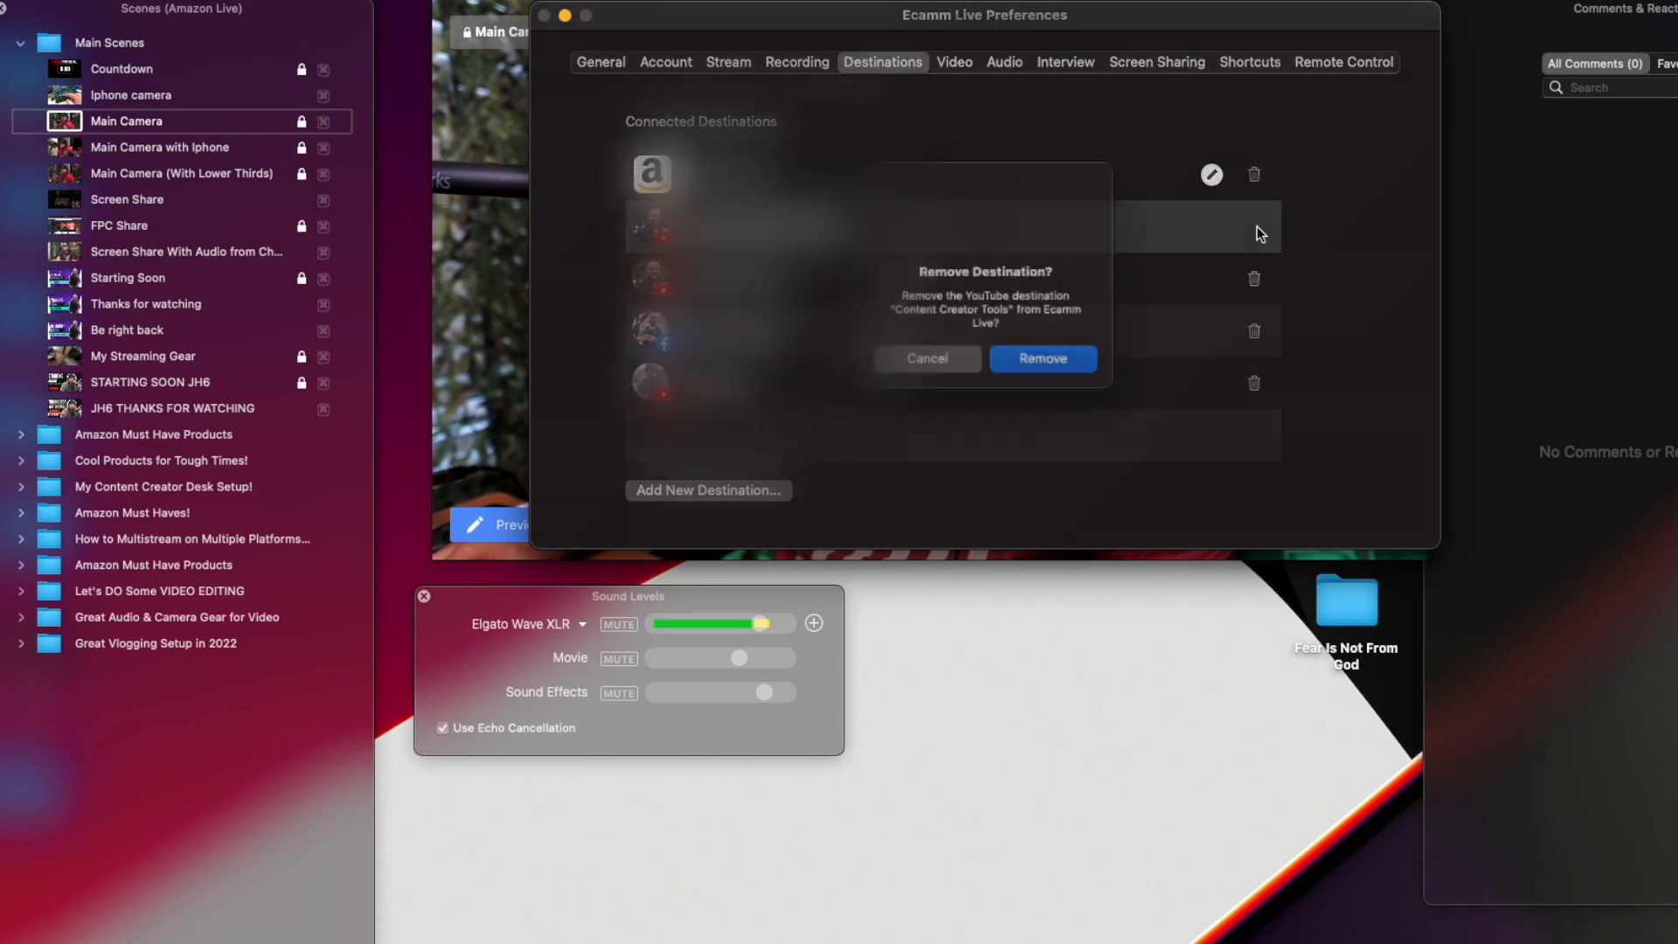
pyautogui.click(1044, 362)
pyautogui.click(771, 494)
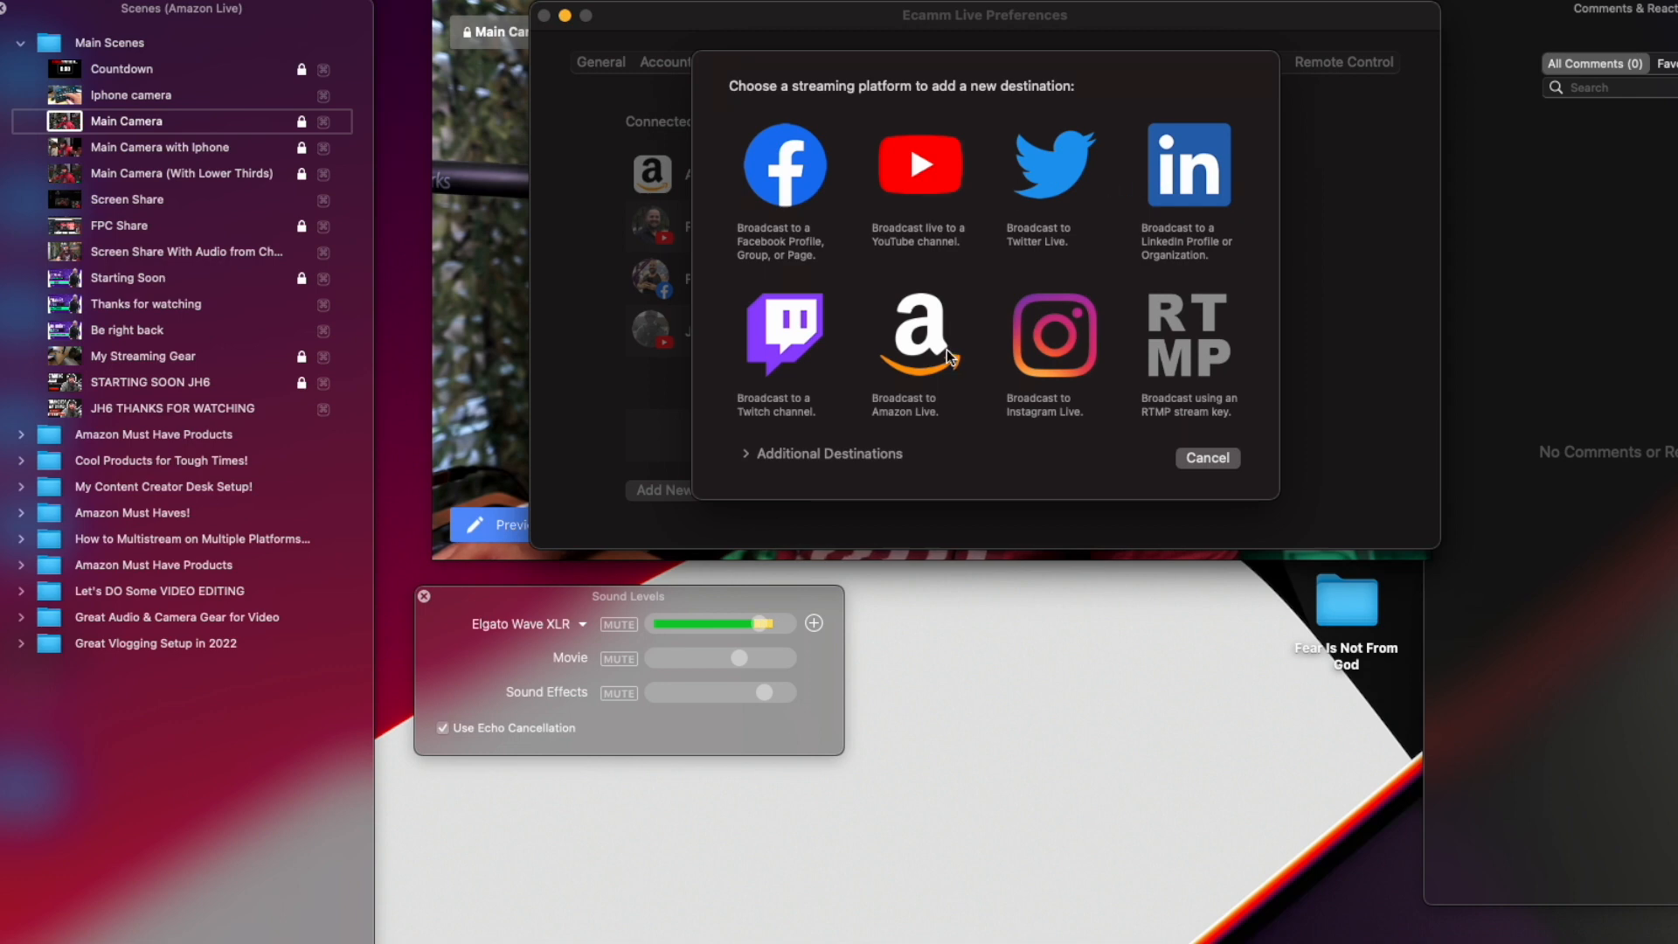
pyautogui.click(950, 179)
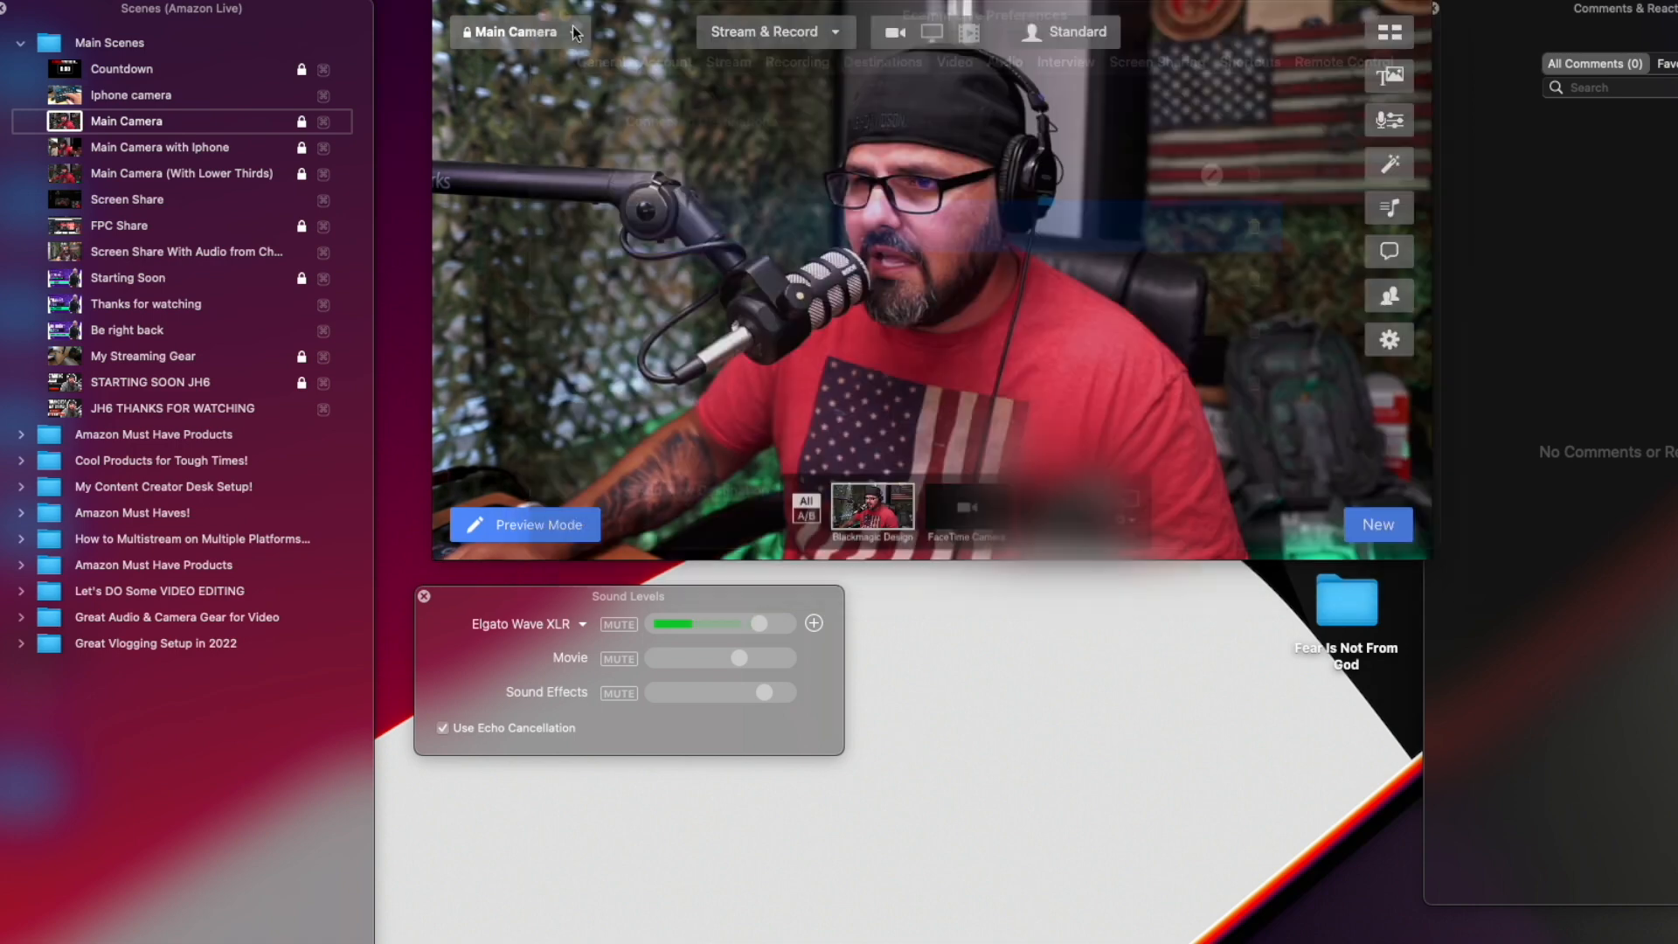
# Create a new broadcast with Amazon Live and both connected YouTube channels as its destinations.
pyautogui.click(1358, 518)
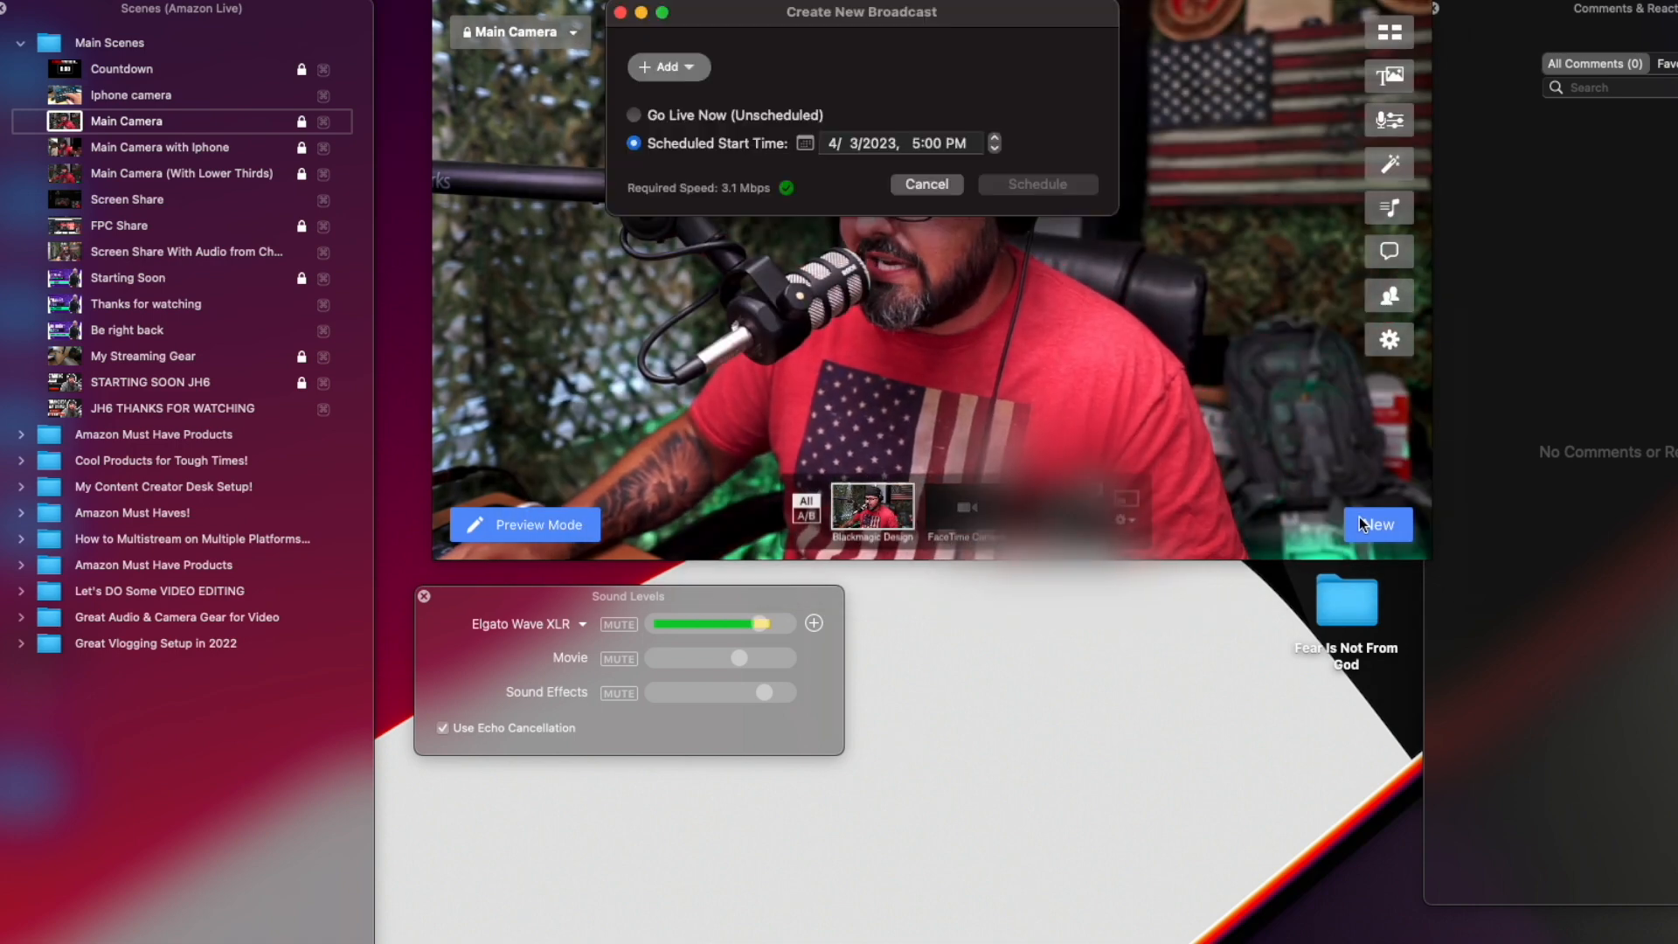
pyautogui.click(686, 67)
pyautogui.click(688, 72)
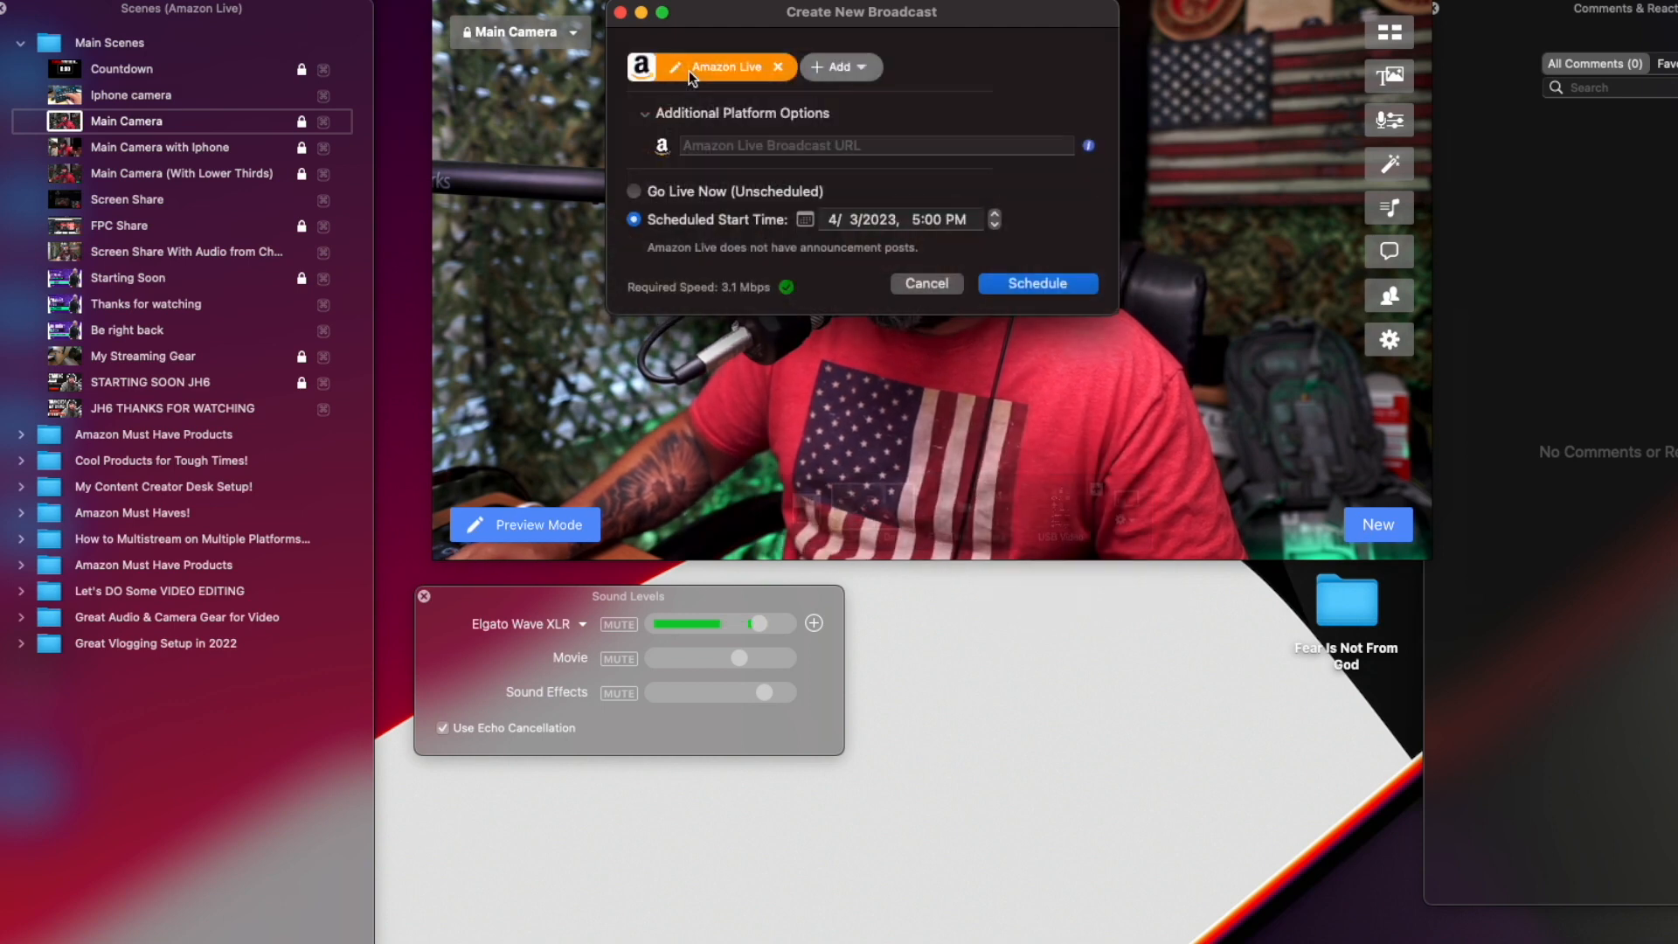
pyautogui.click(839, 66)
pyautogui.click(840, 87)
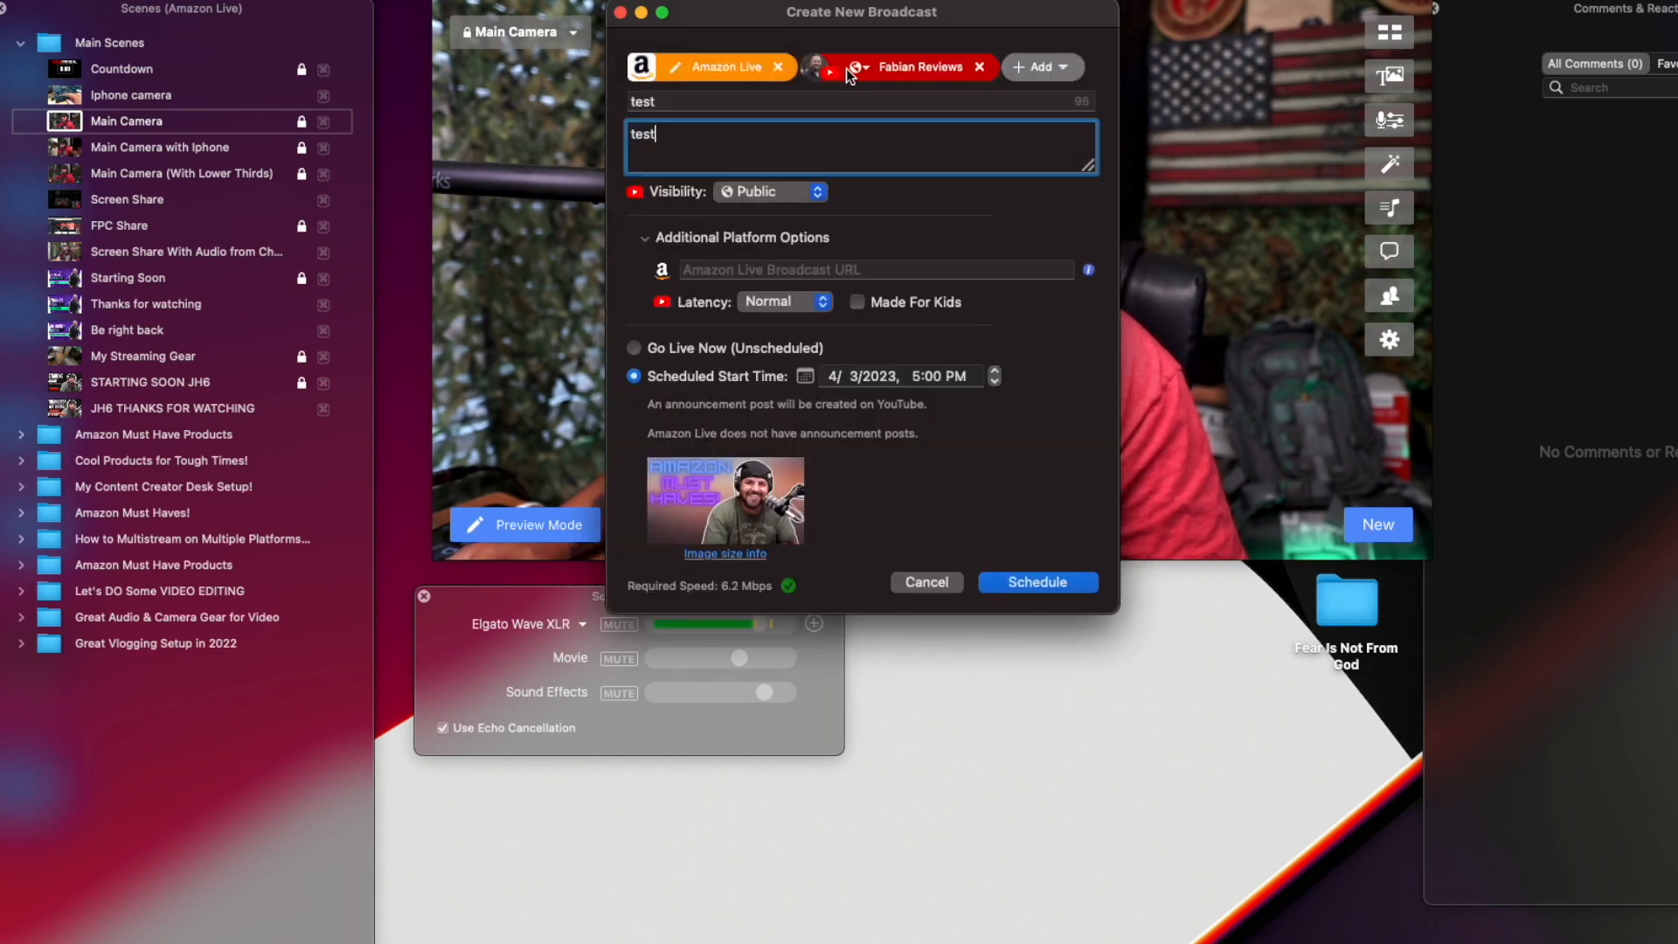
pyautogui.click(1040, 58)
pyautogui.click(1066, 66)
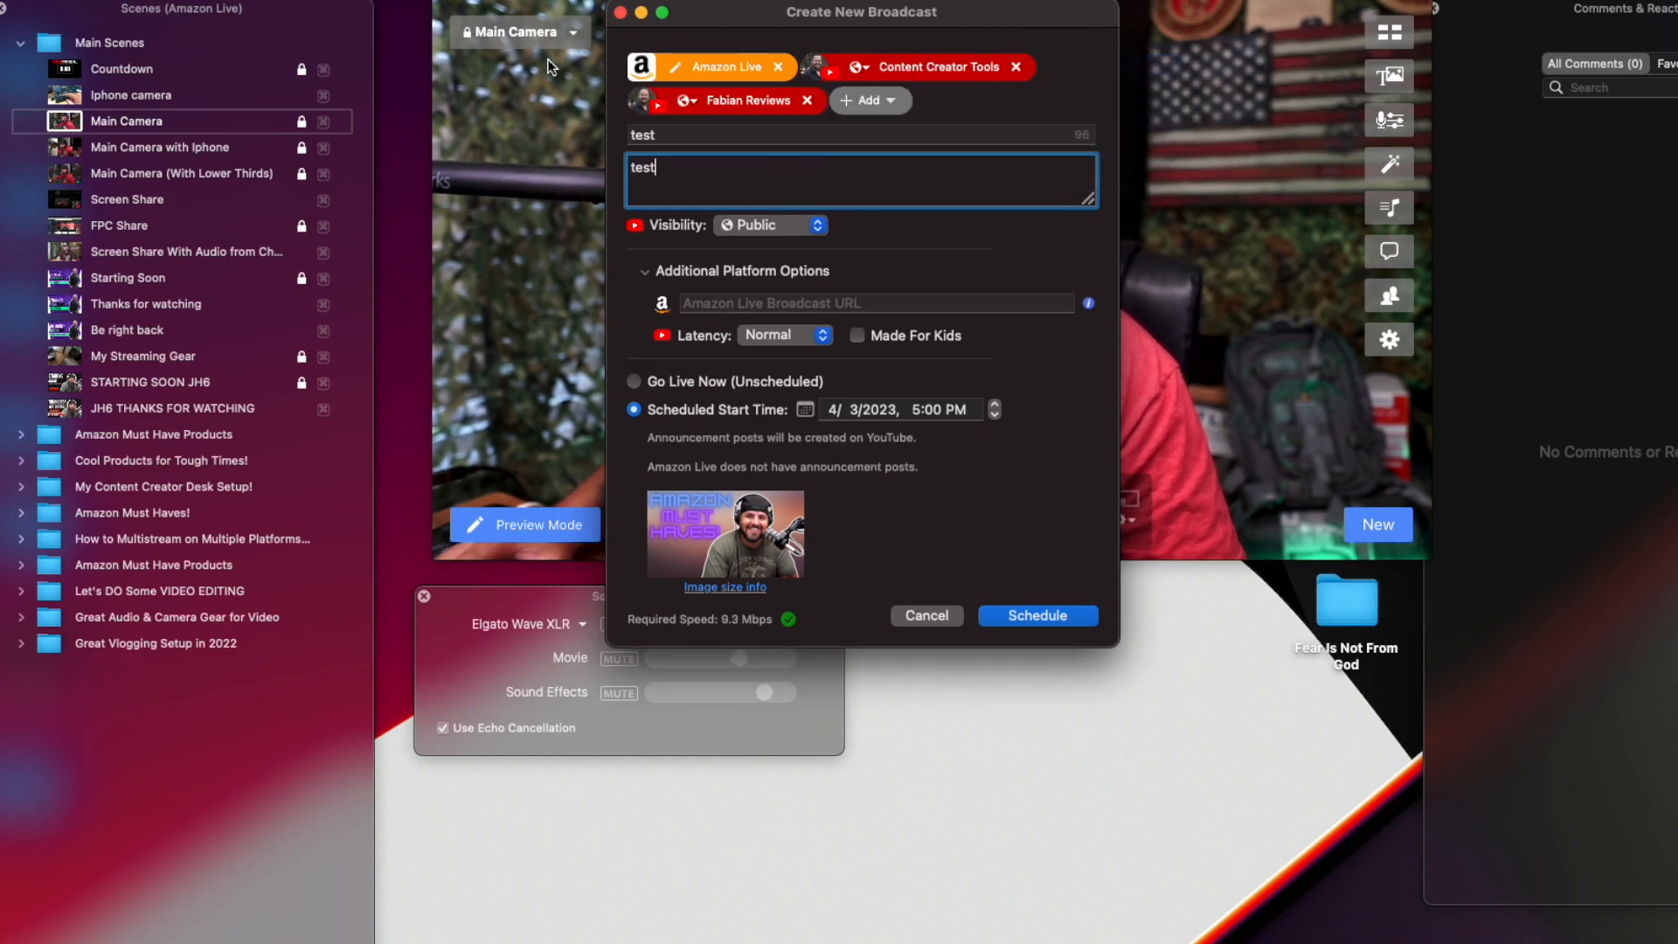
# Move the broadcast dialog aside, remove its thumbnail and load Amazon Must Haves!.png as the thumbnail image.
pyautogui.click(688, 303)
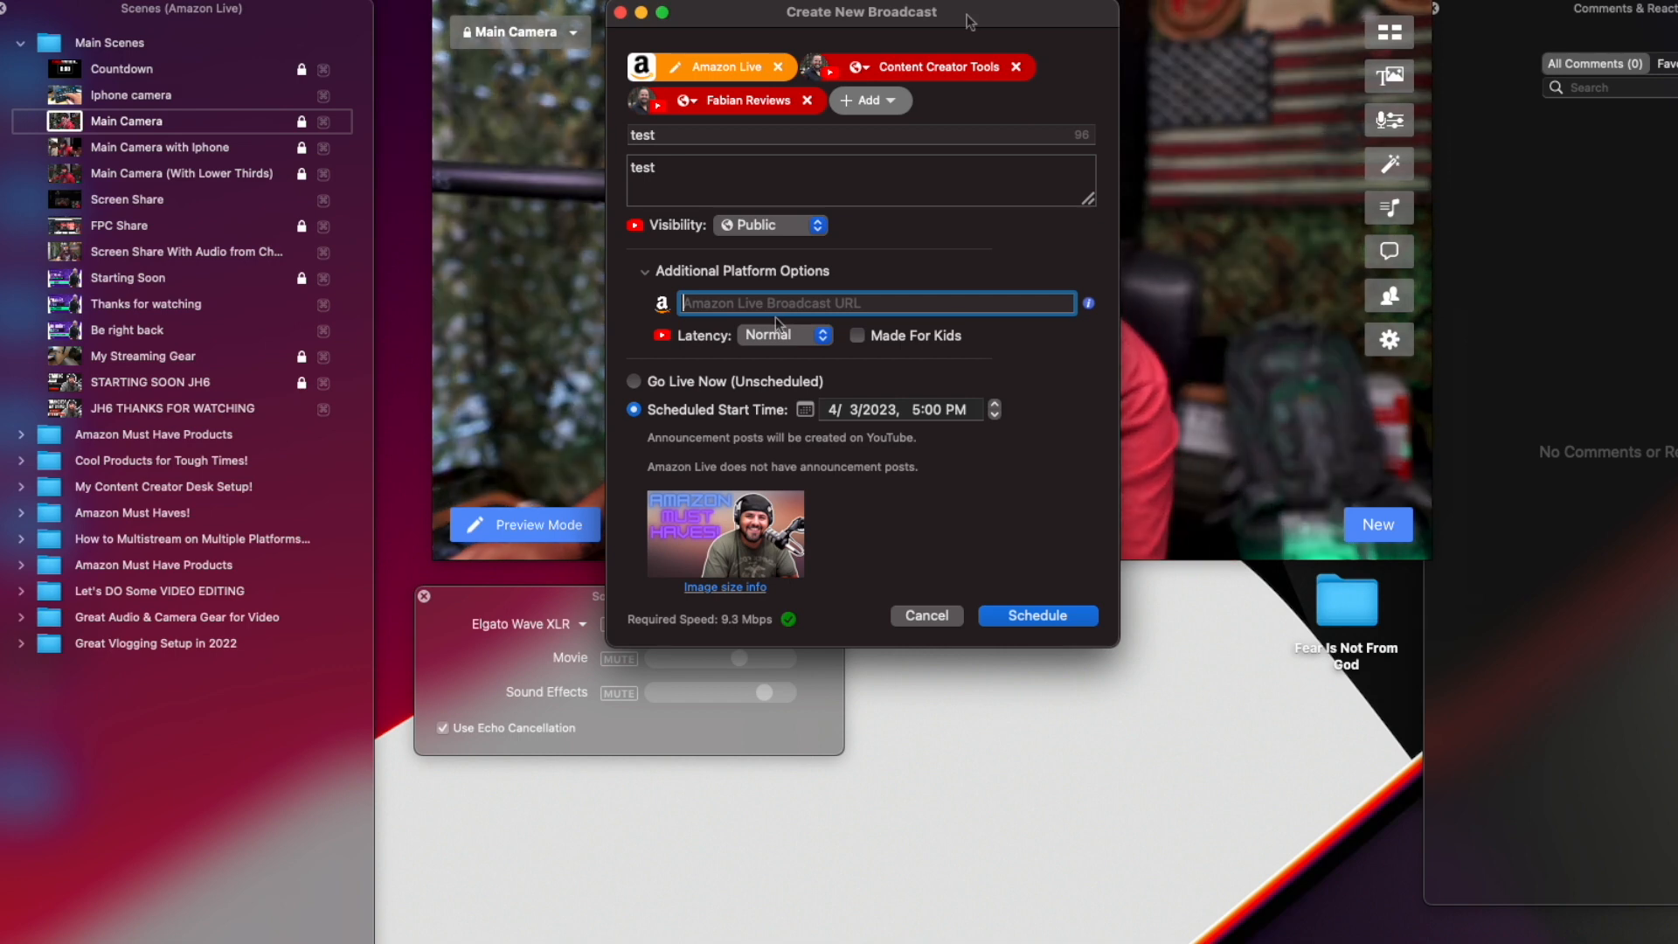
pyautogui.moveTo(983, 12); pyautogui.dragTo(565, 12)
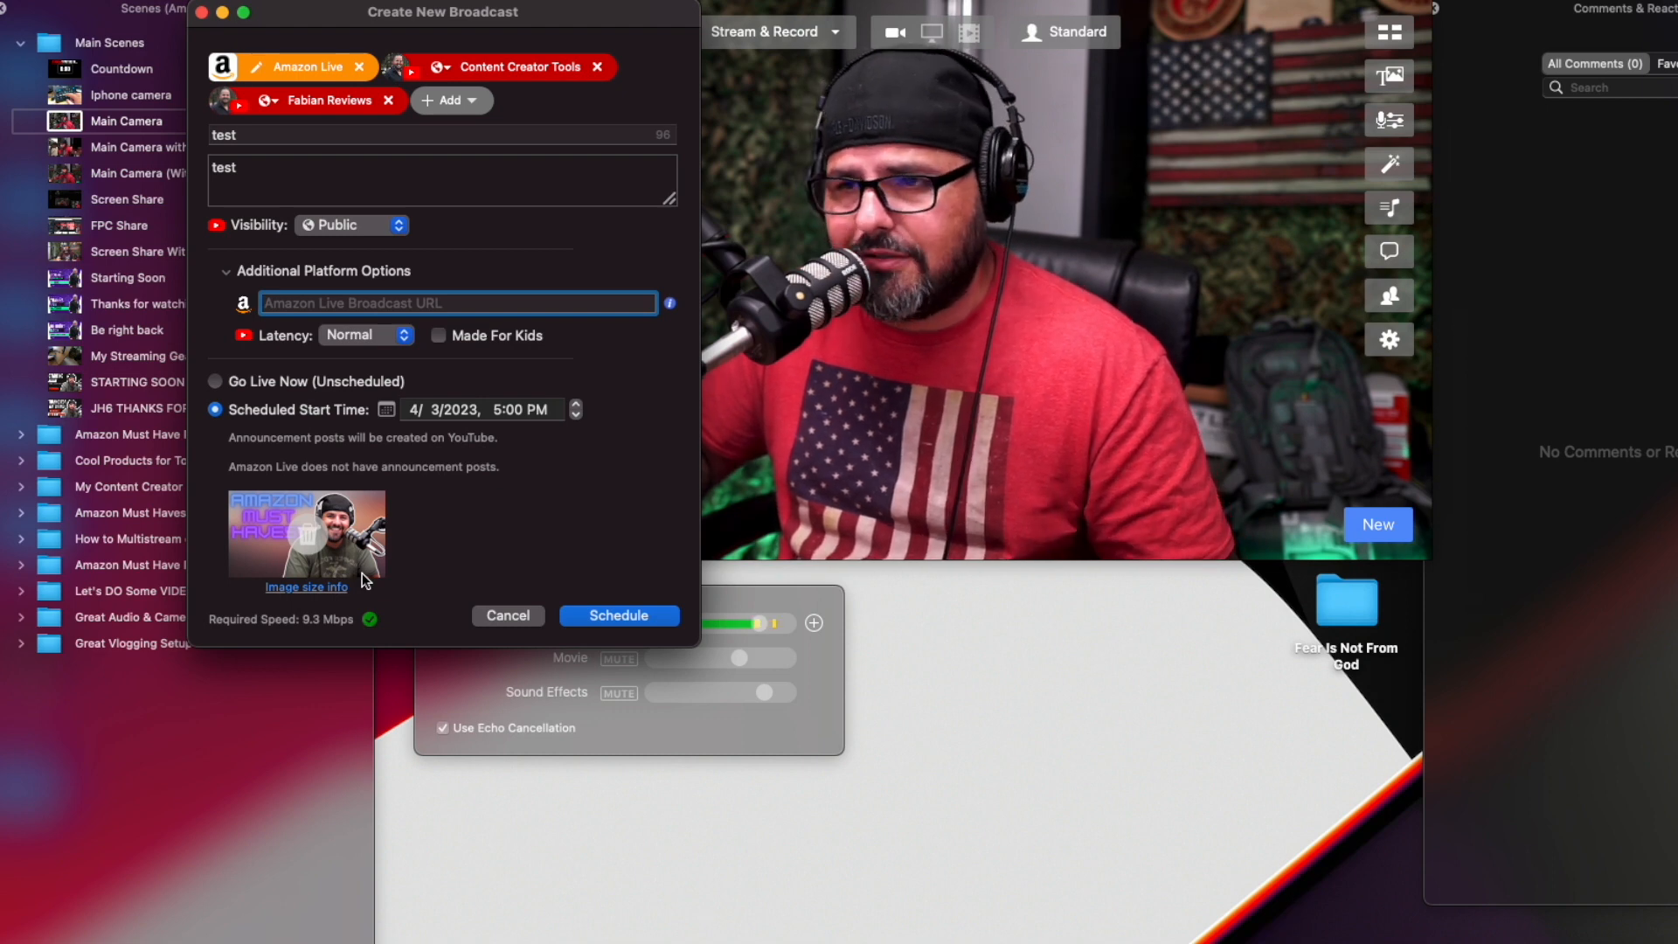
pyautogui.click(320, 542)
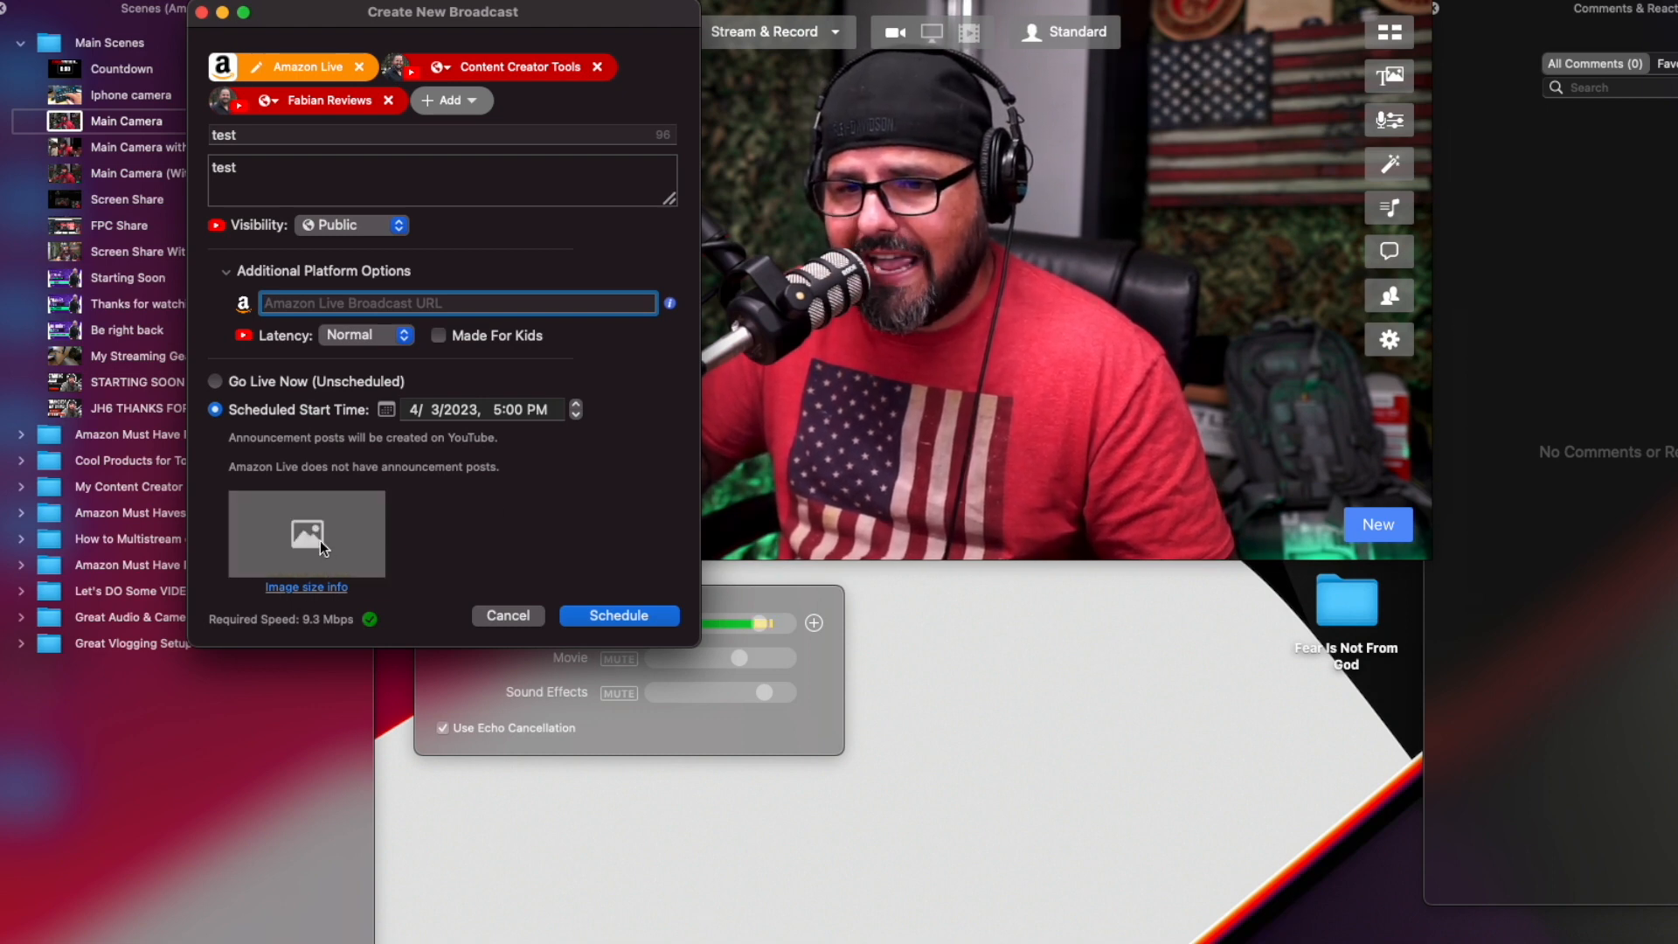
pyautogui.click(308, 533)
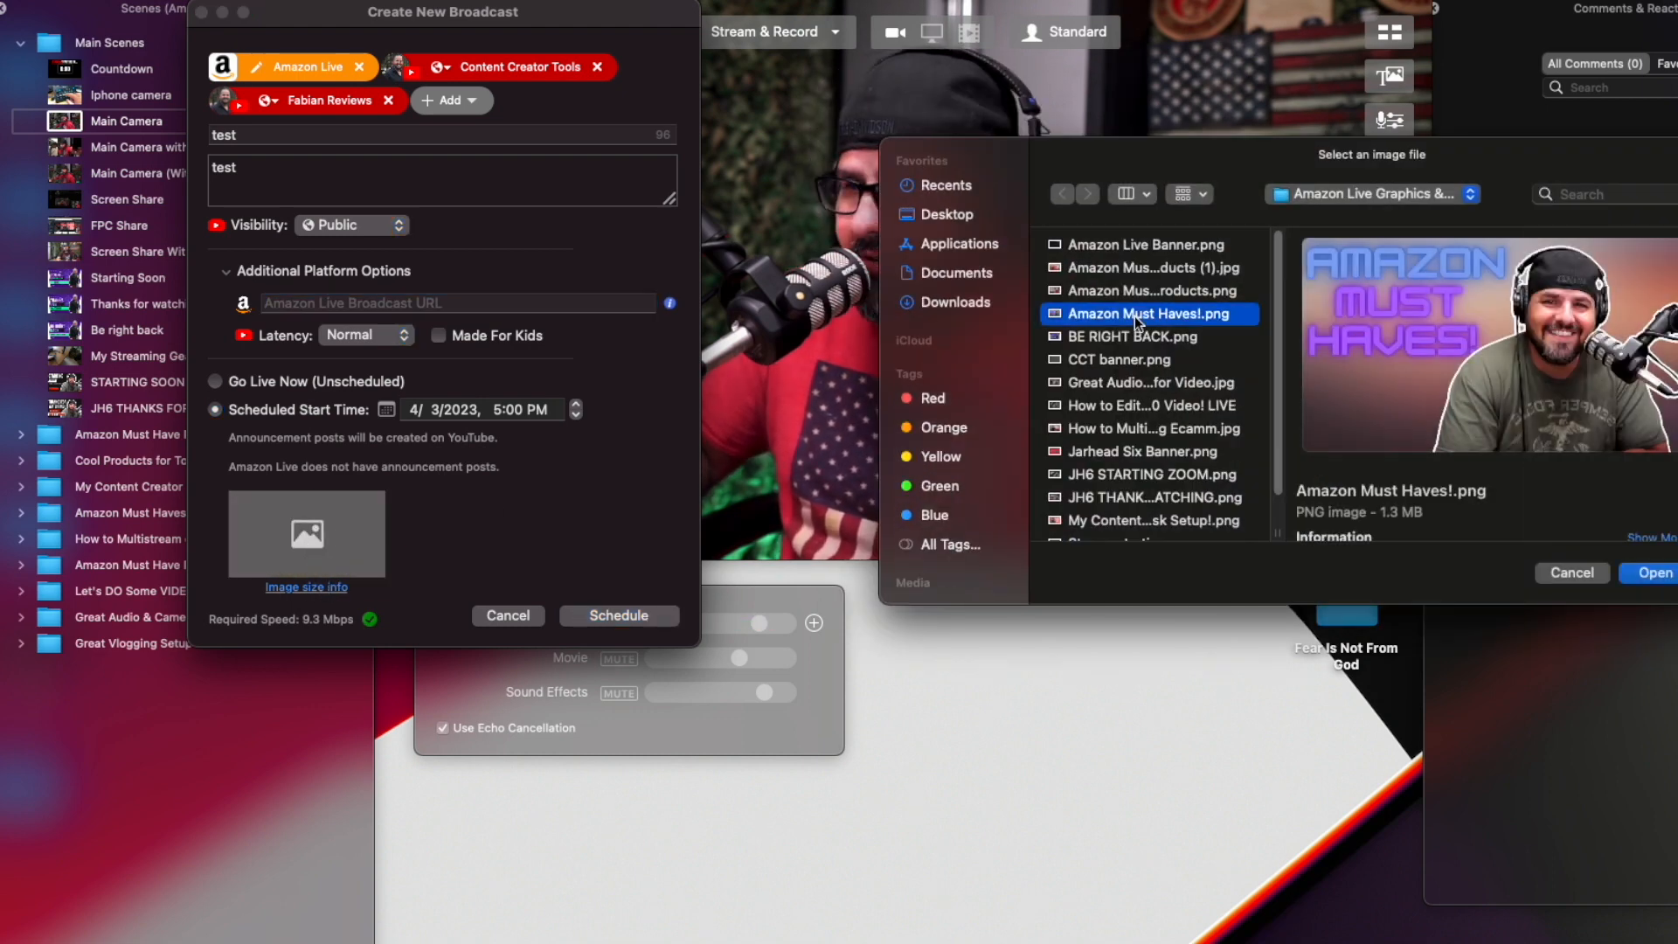
pyautogui.doubleClick(1134, 316)
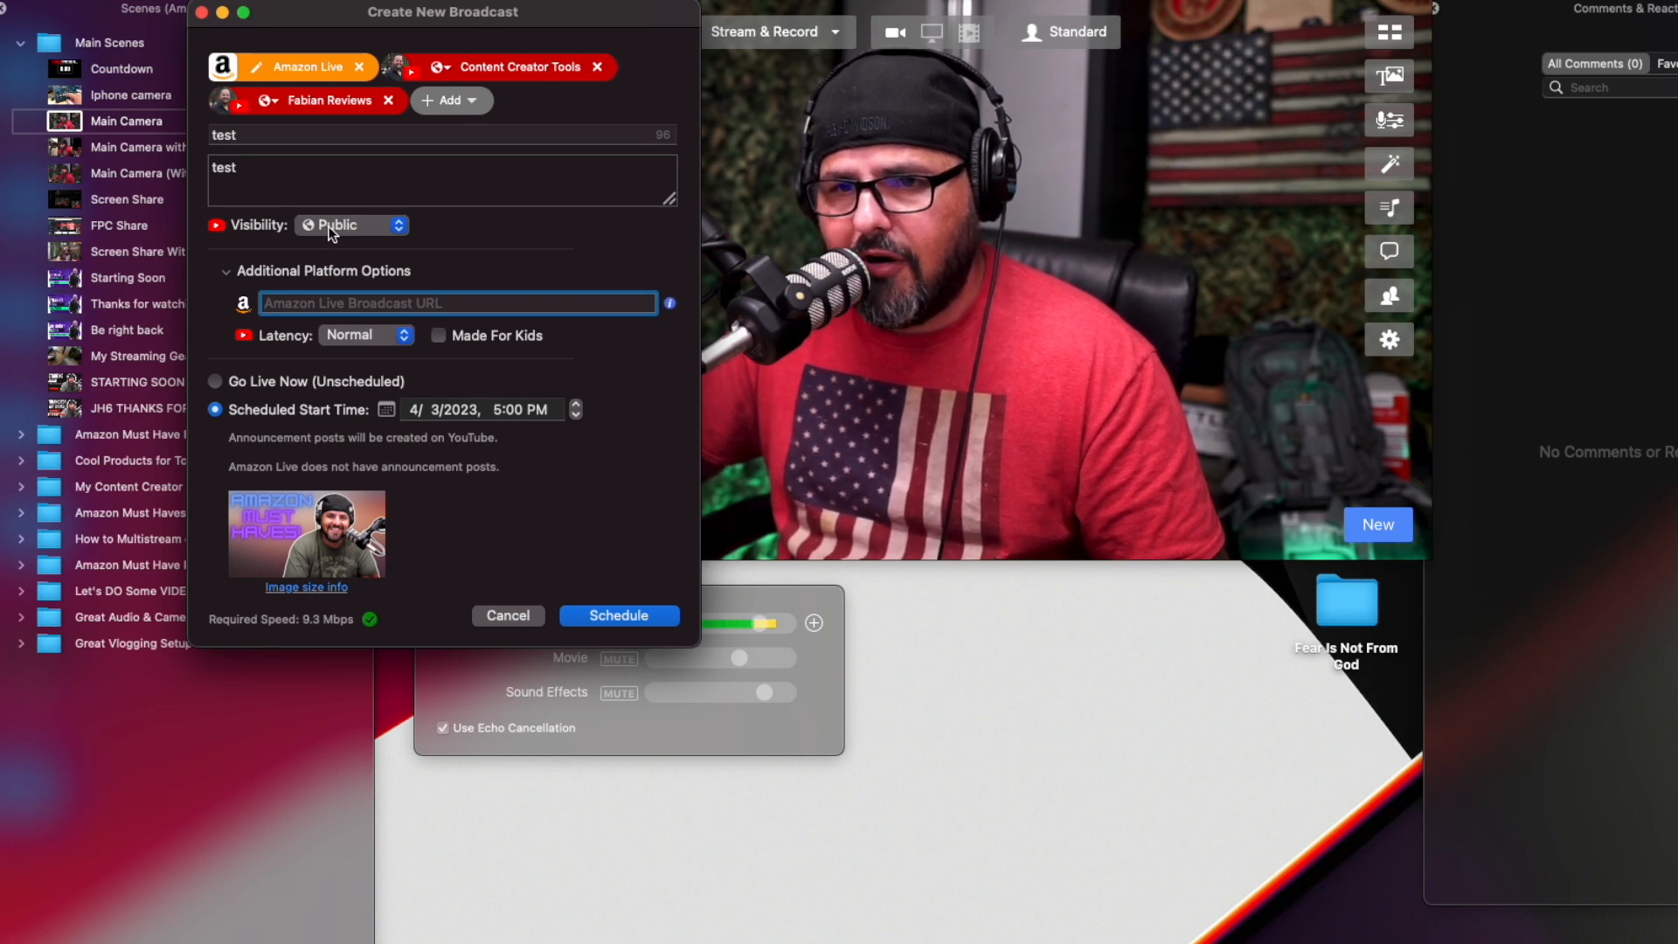
# Enlarge the description box and schedule the test broadcast for 4/3/2023 at 5:00 PM.
pyautogui.click(332, 189)
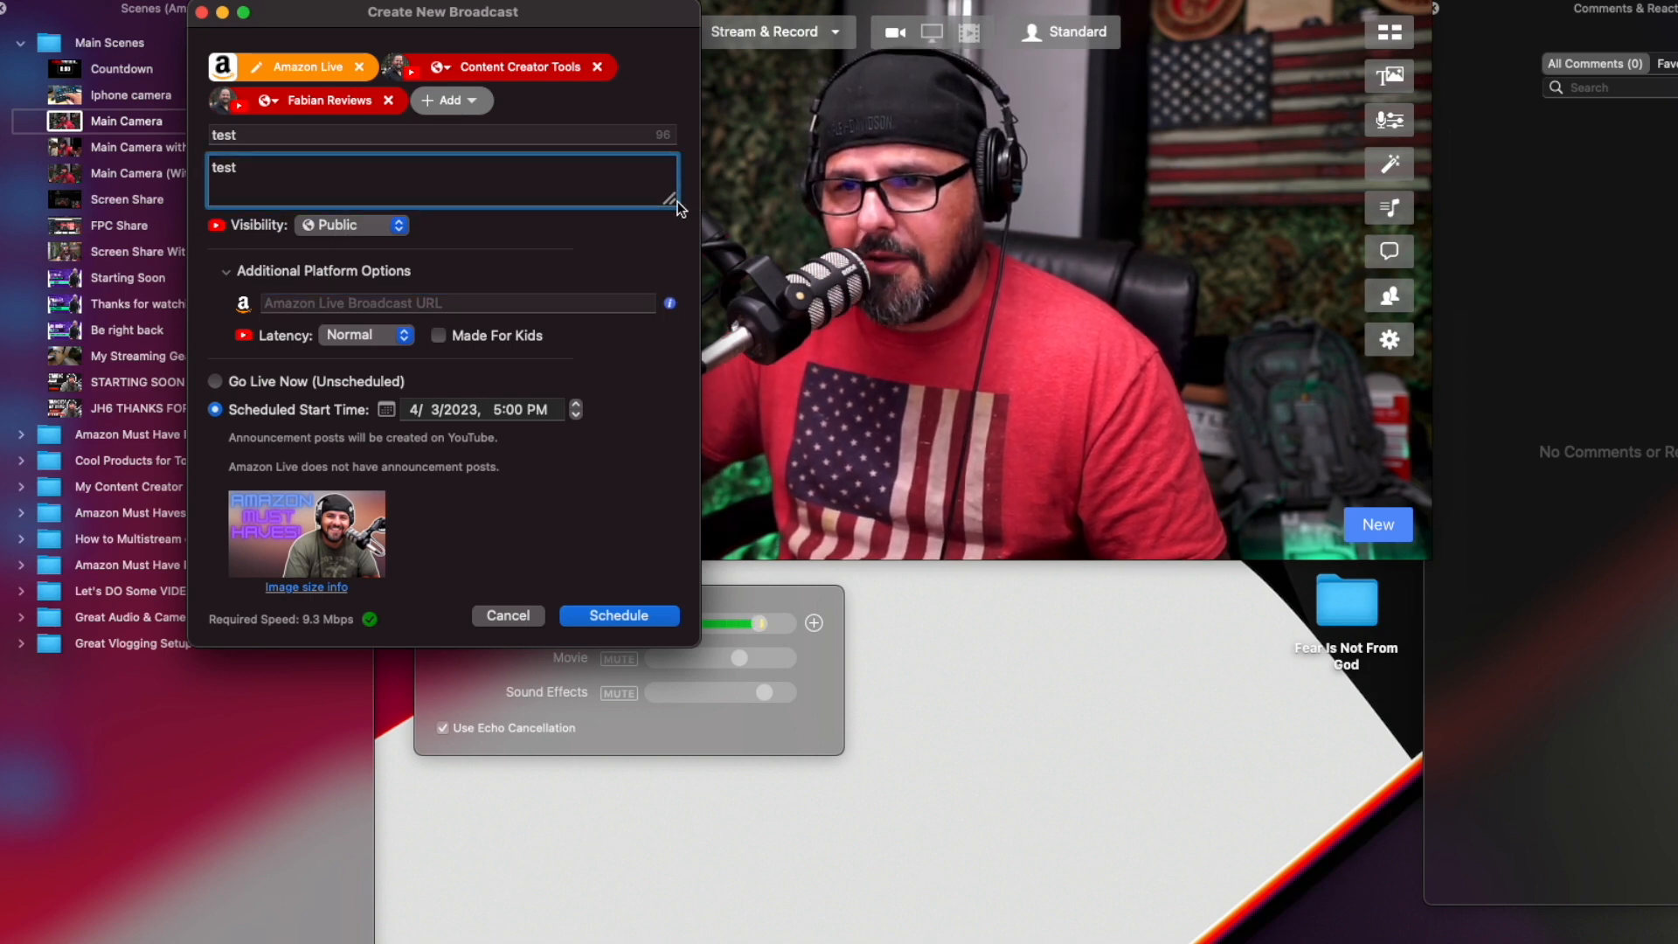
pyautogui.moveTo(669, 199); pyautogui.dragTo(669, 563)
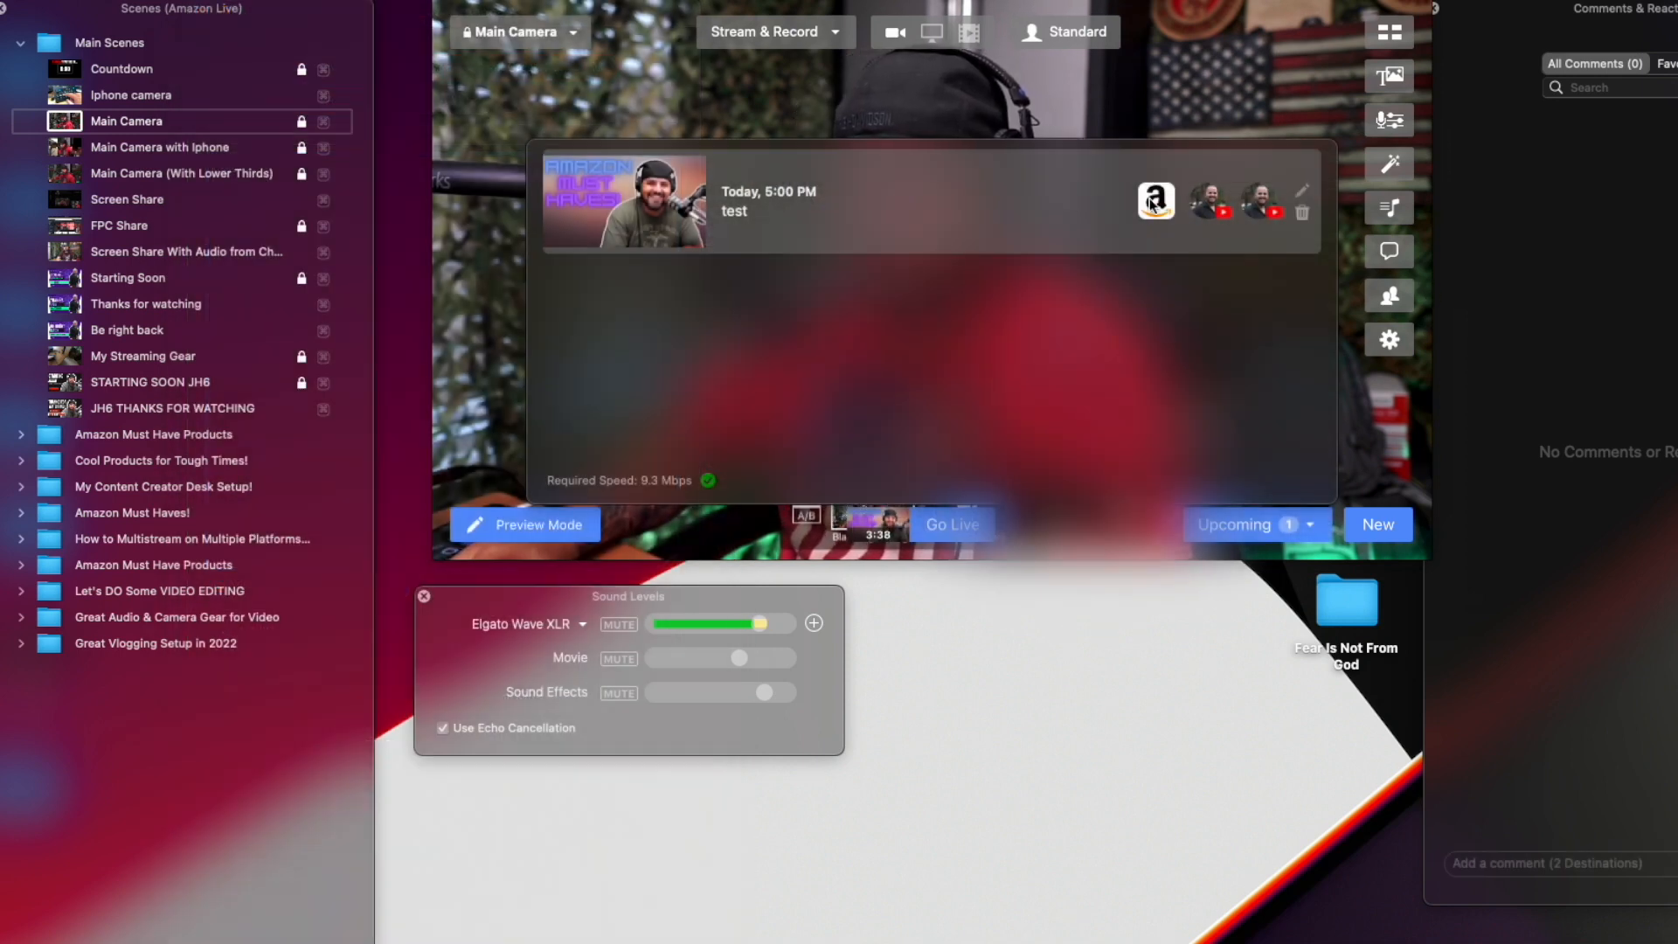
# View the scheduled broadcast's YouTube watch page in the browser, then close it.
pyautogui.click(1221, 207)
pyautogui.click(1251, 227)
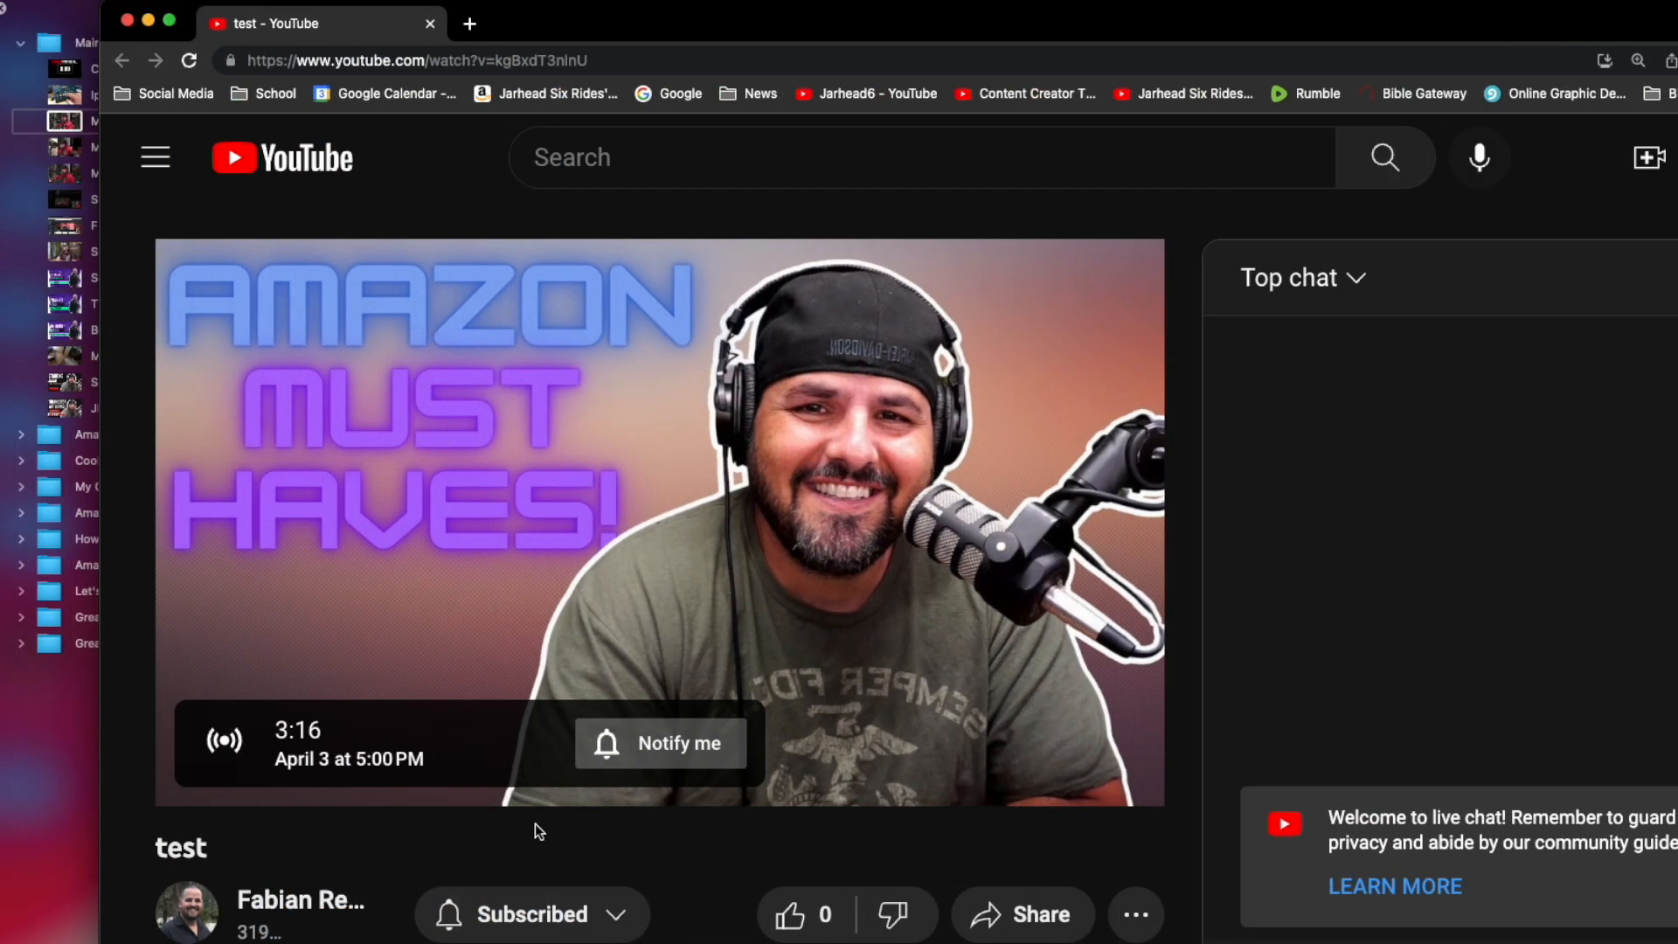
pyautogui.click(127, 19)
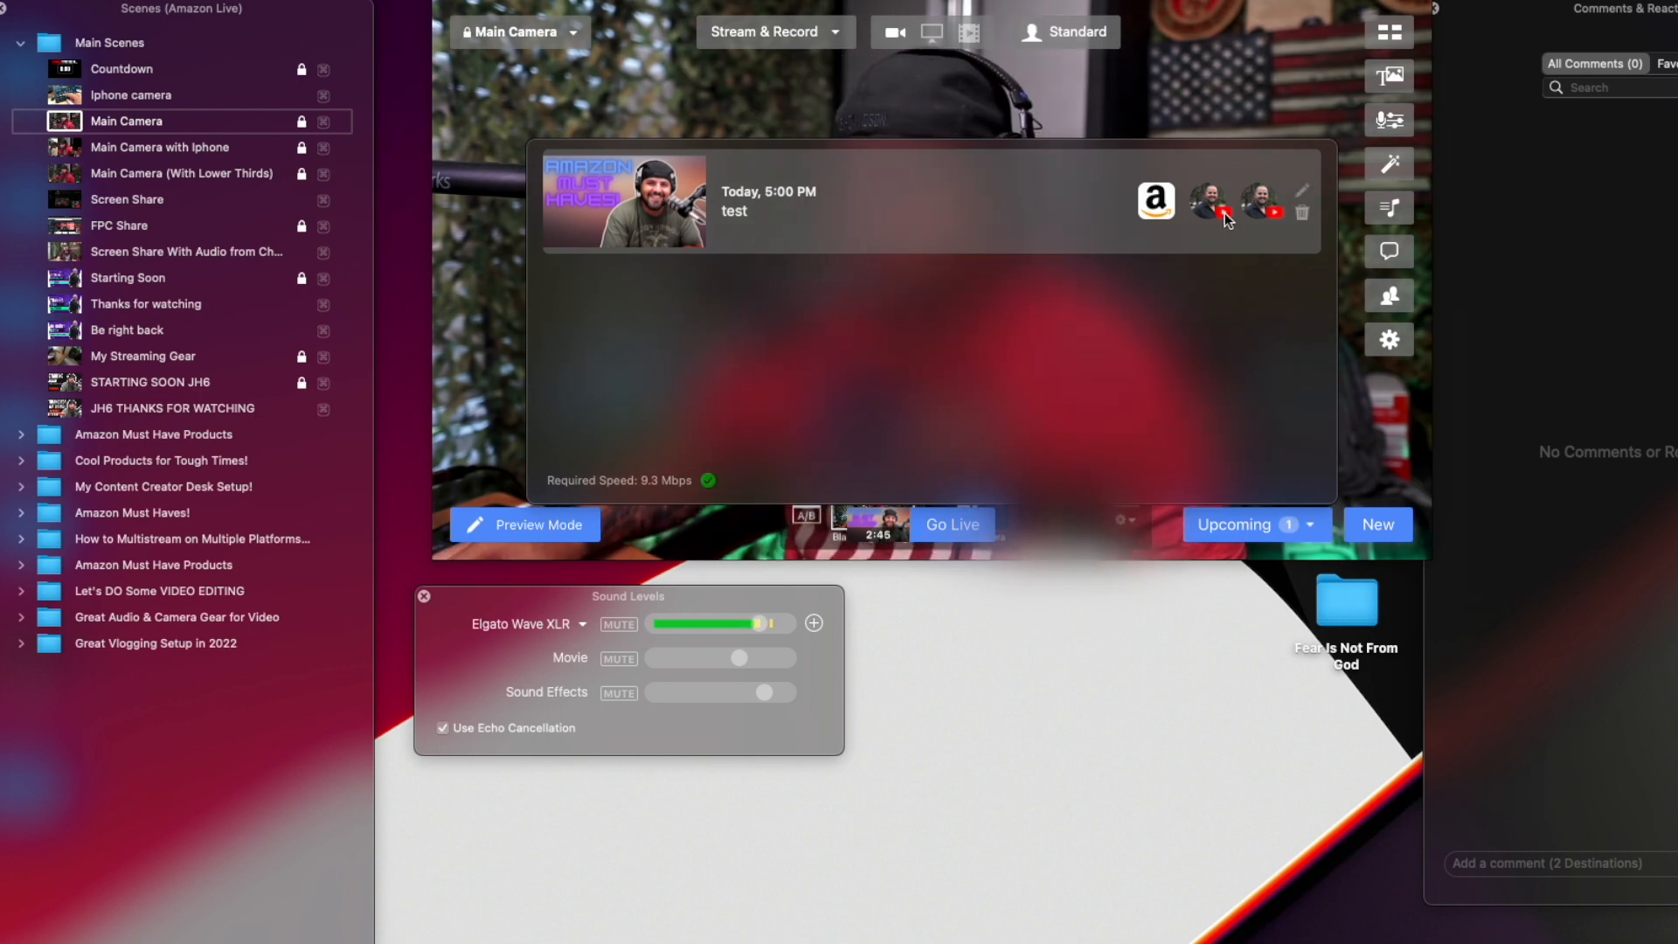
# View the Content Creator Tools broadcast's video details in YouTube Studio, then close the browser window.
pyautogui.click(1224, 212)
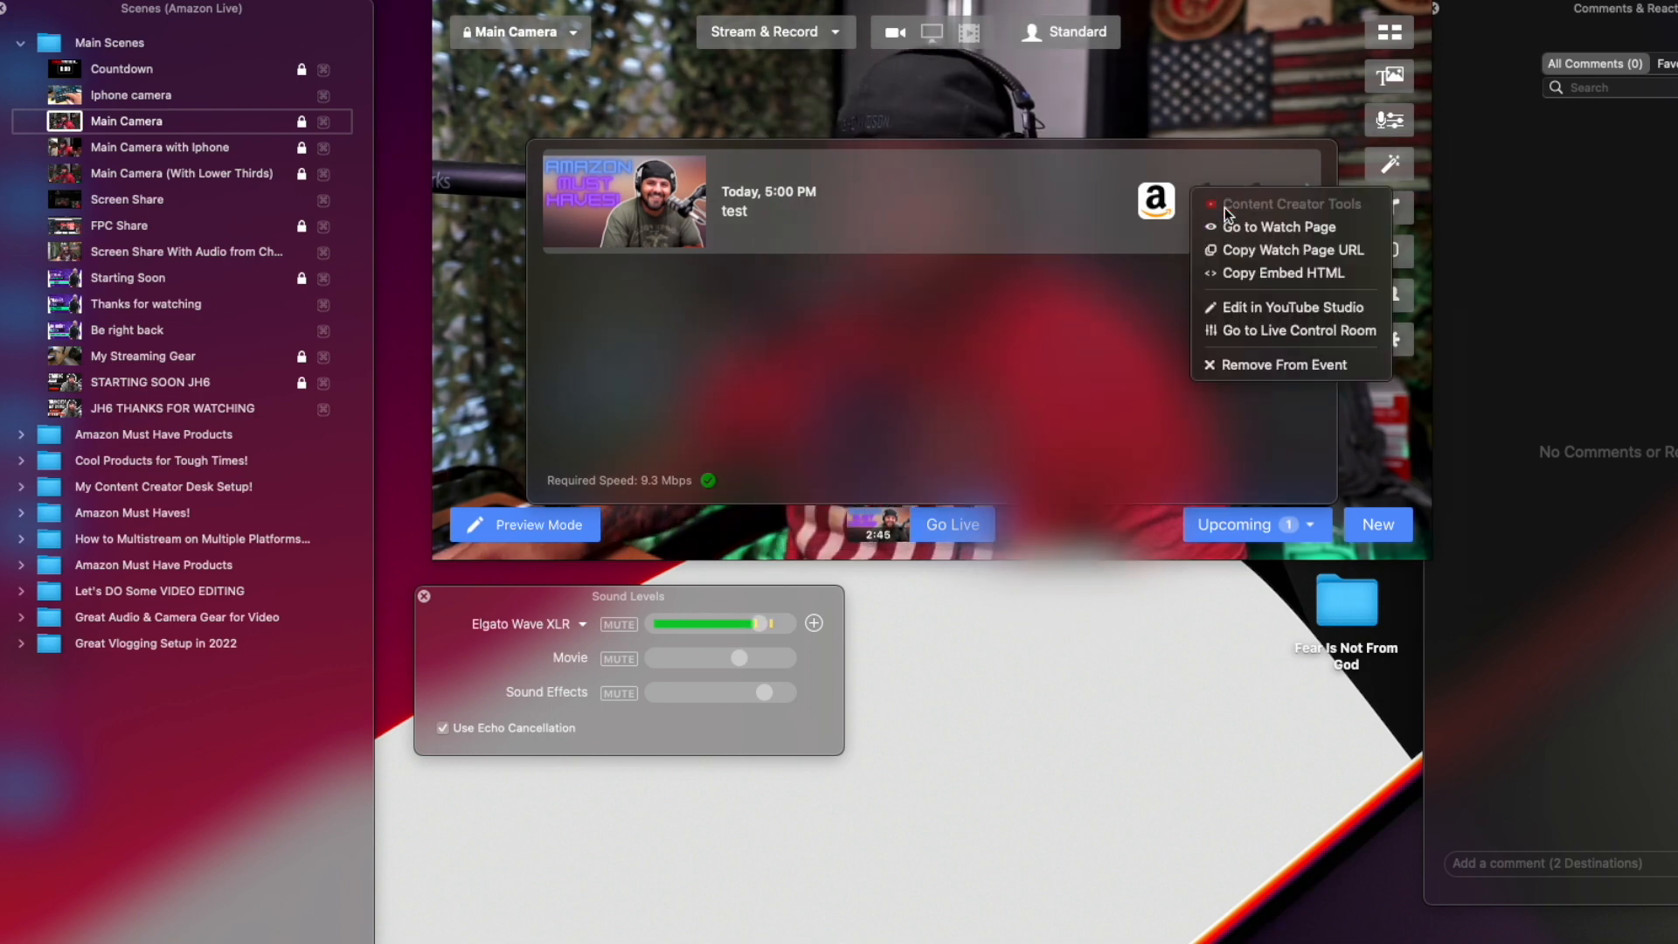
pyautogui.click(1292, 307)
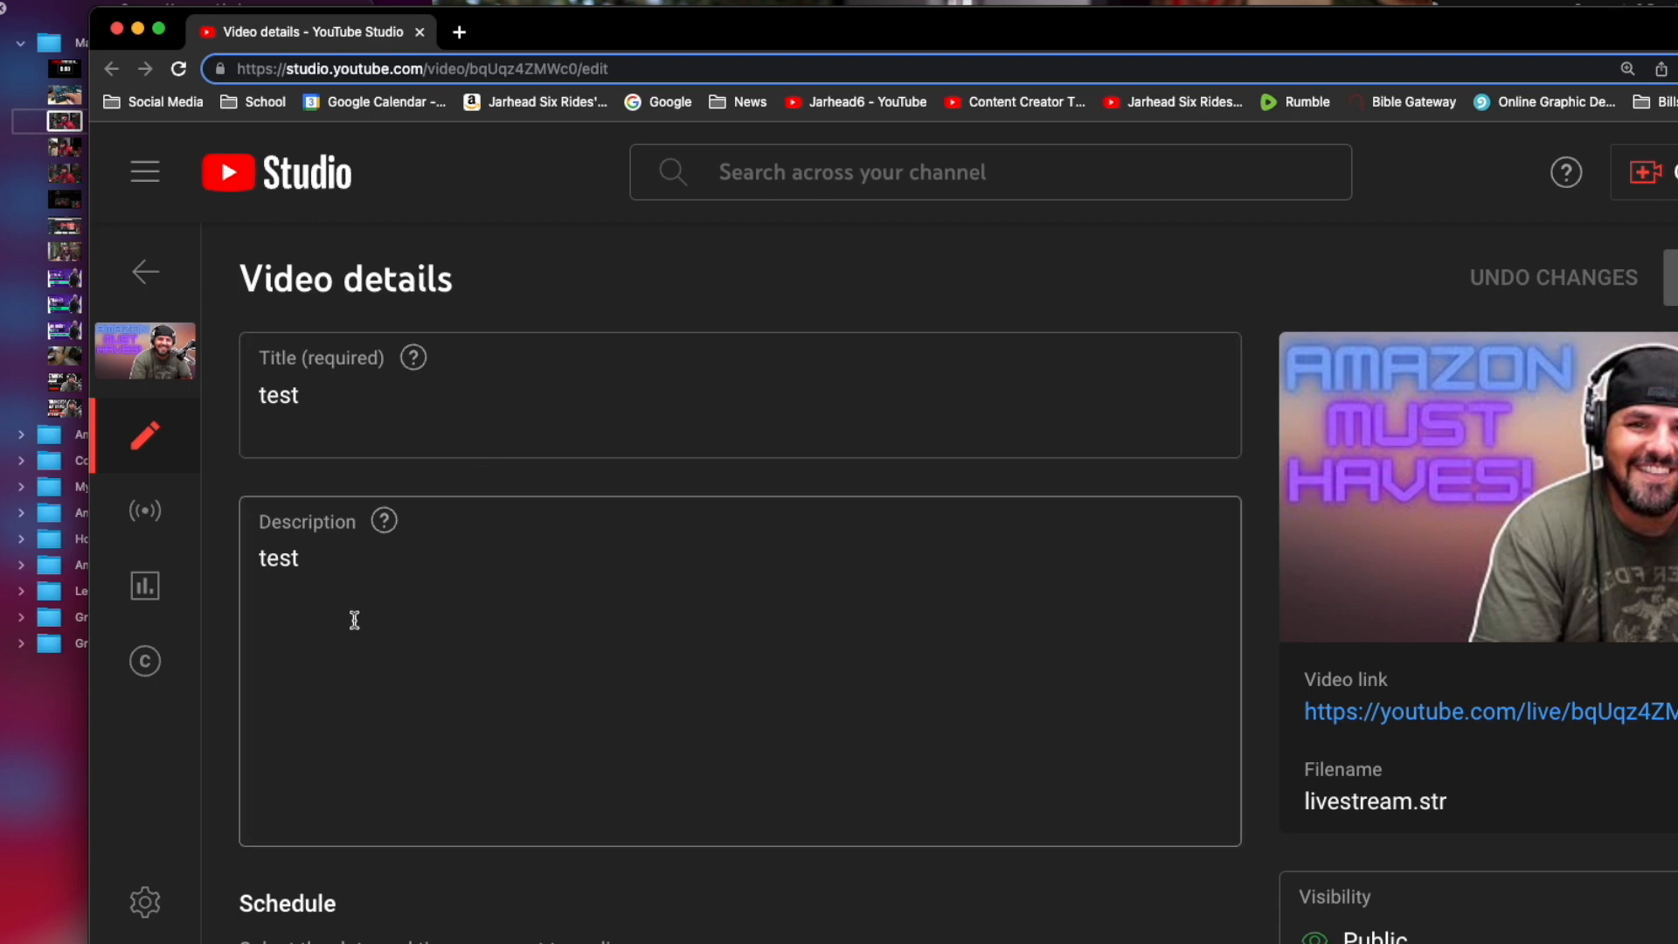
pyautogui.click(117, 28)
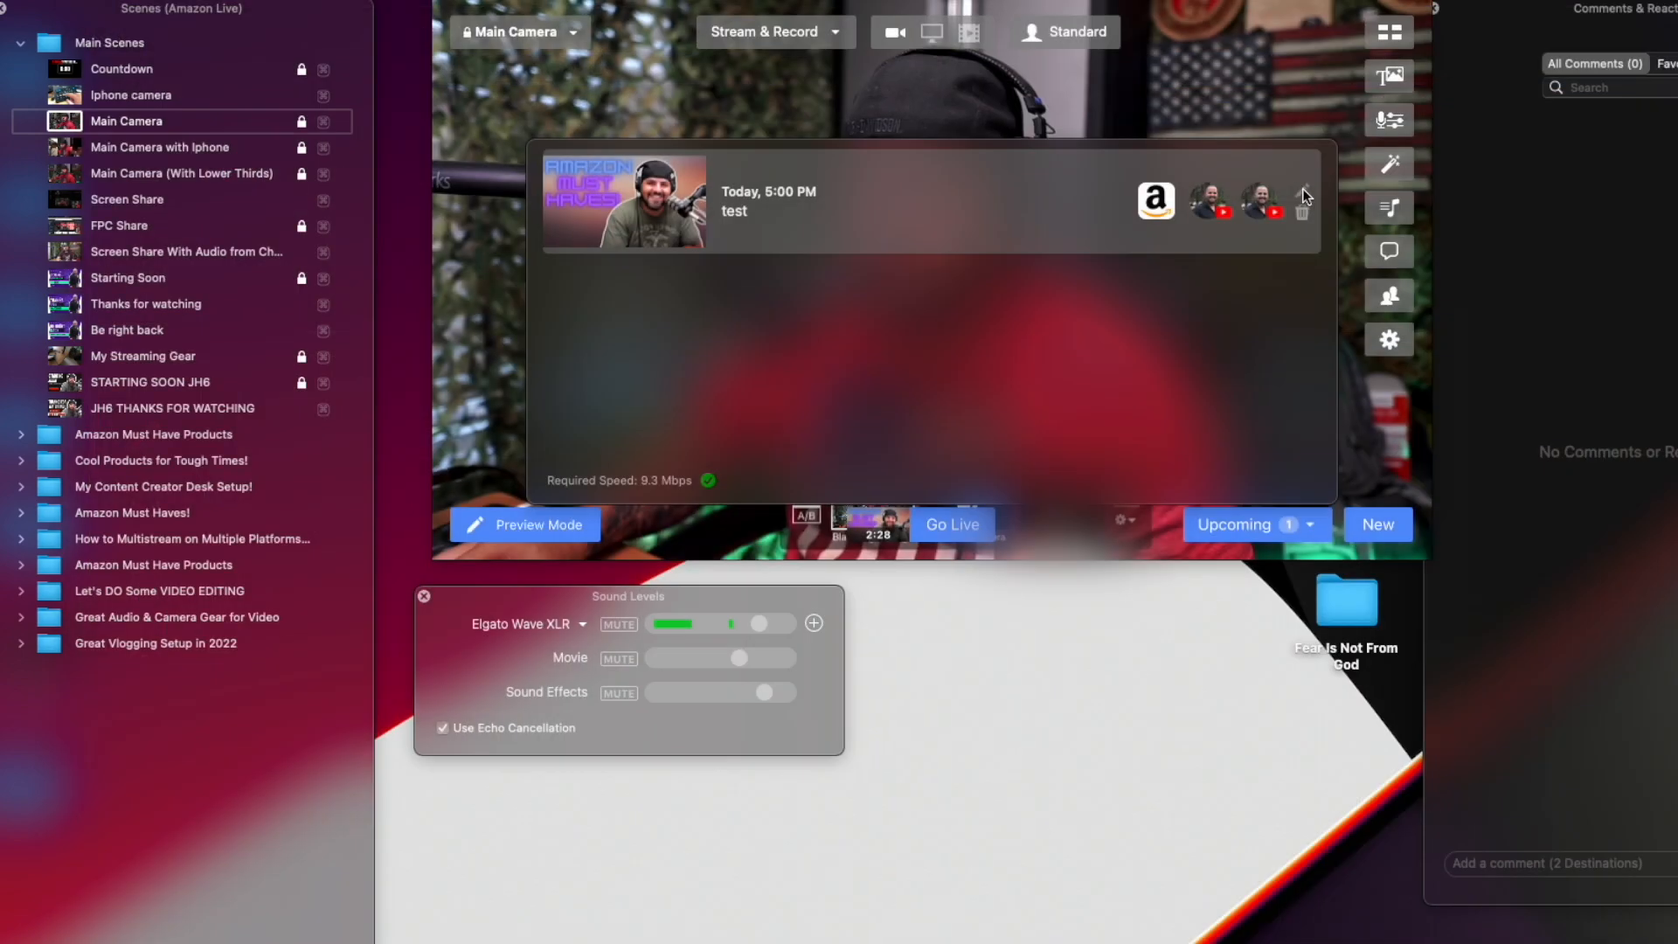
# Open the scheduled broadcast for editing, close it unchanged, and hide the list of upcoming broadcasts.
pyautogui.click(1299, 191)
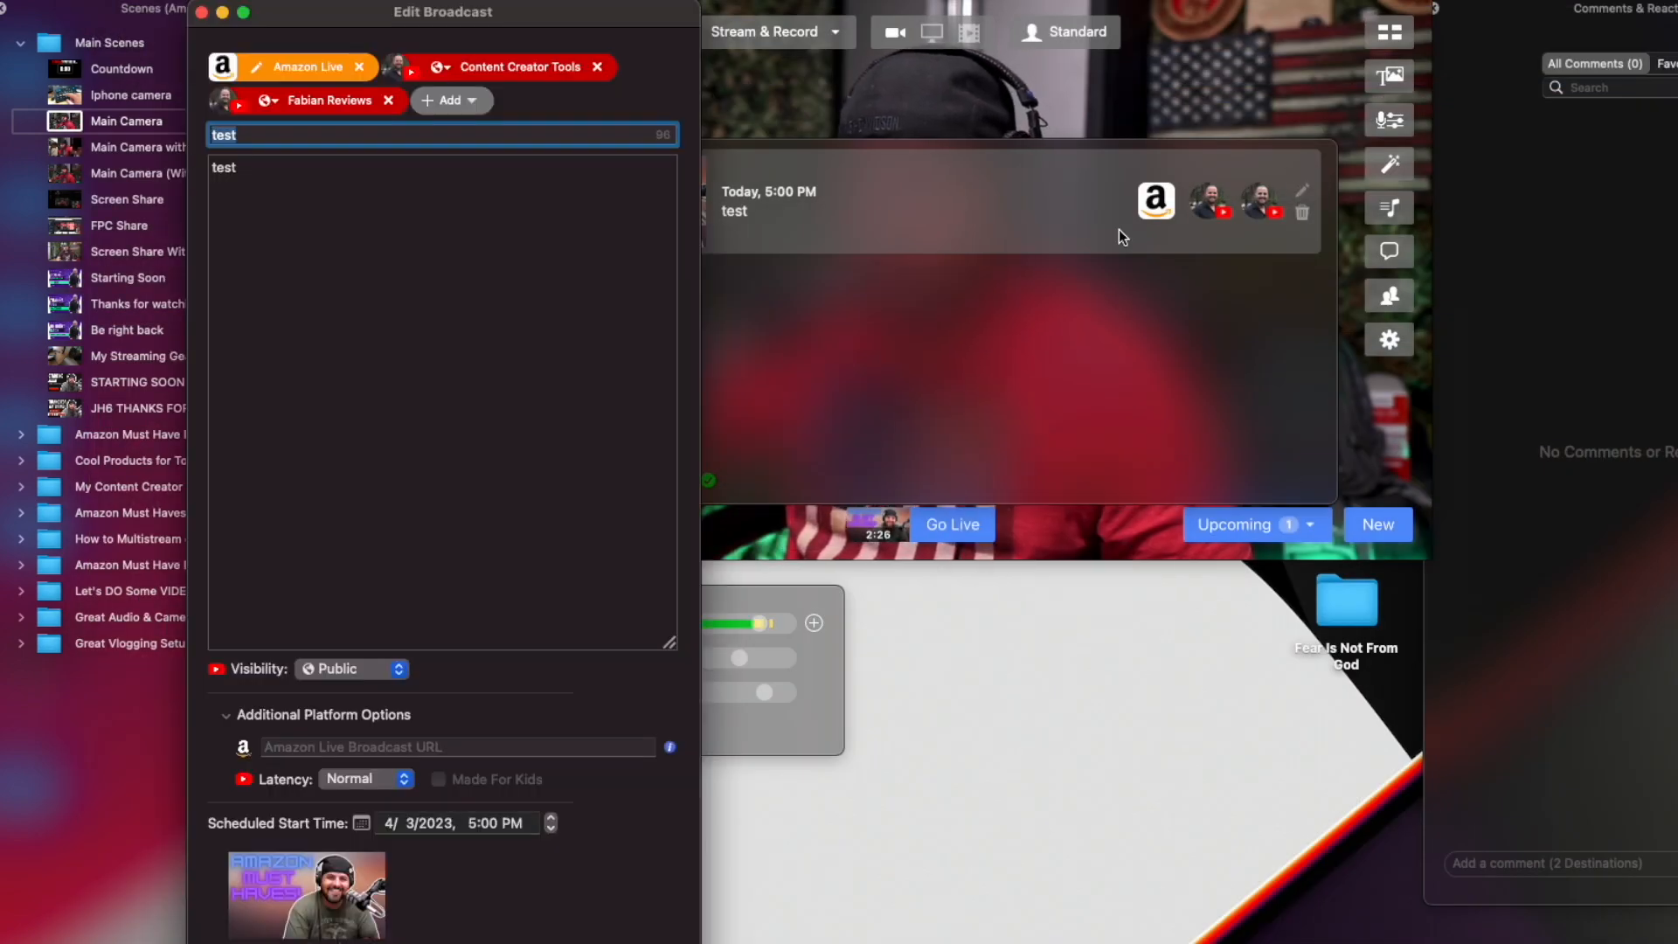
pyautogui.click(202, 13)
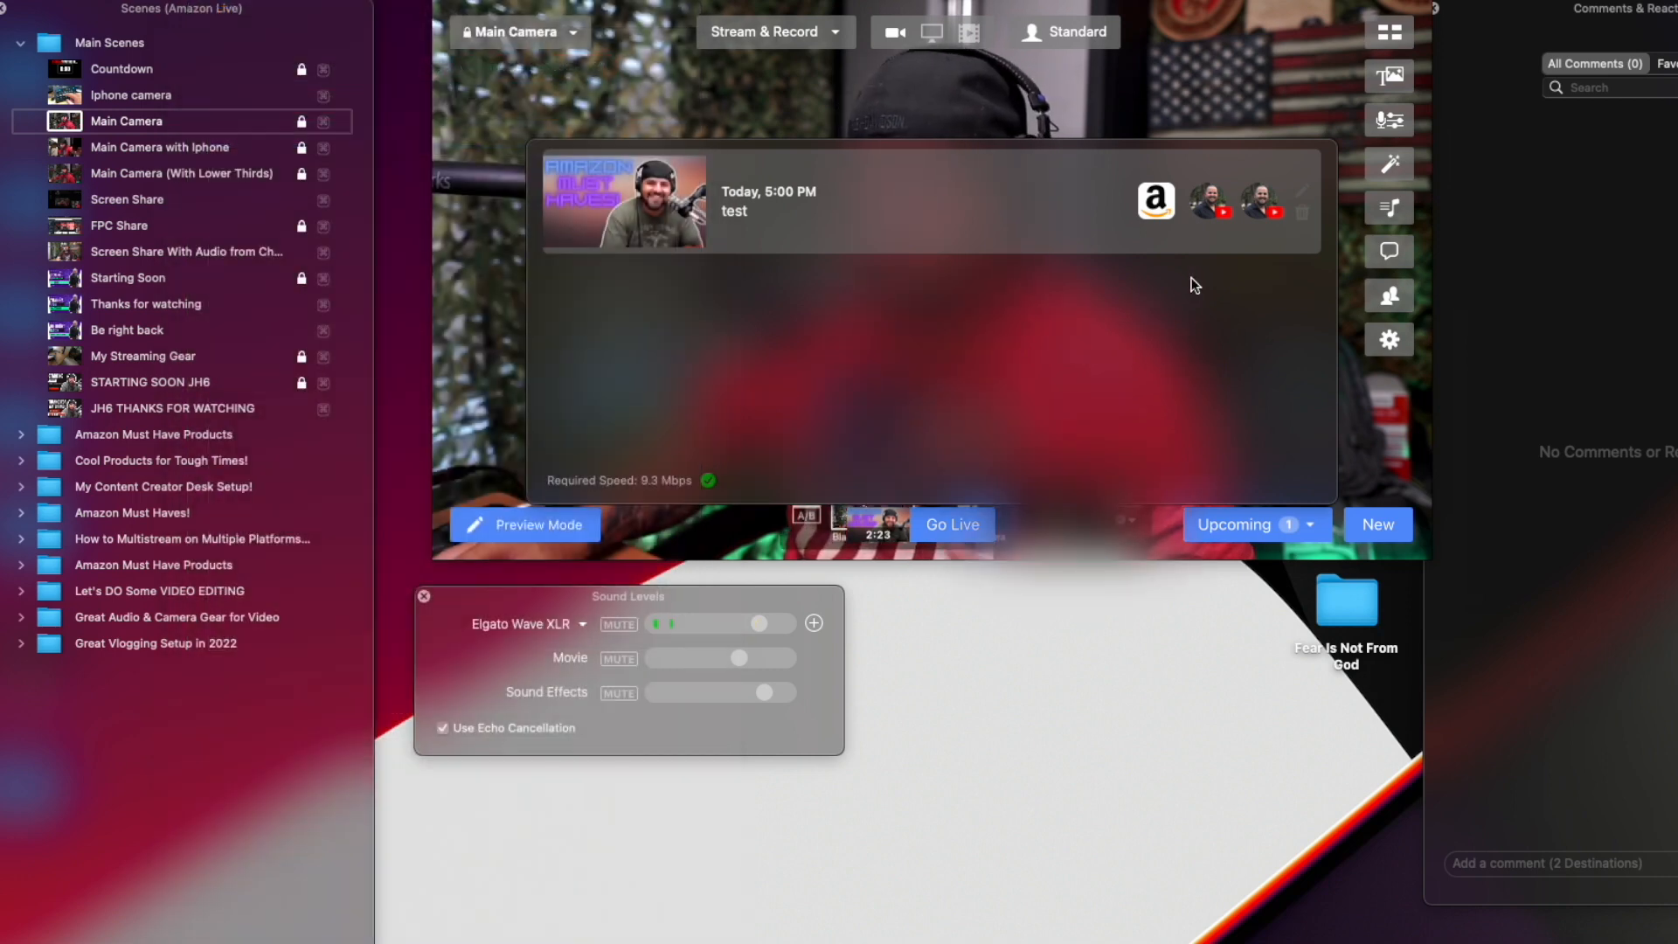
pyautogui.click(1317, 527)
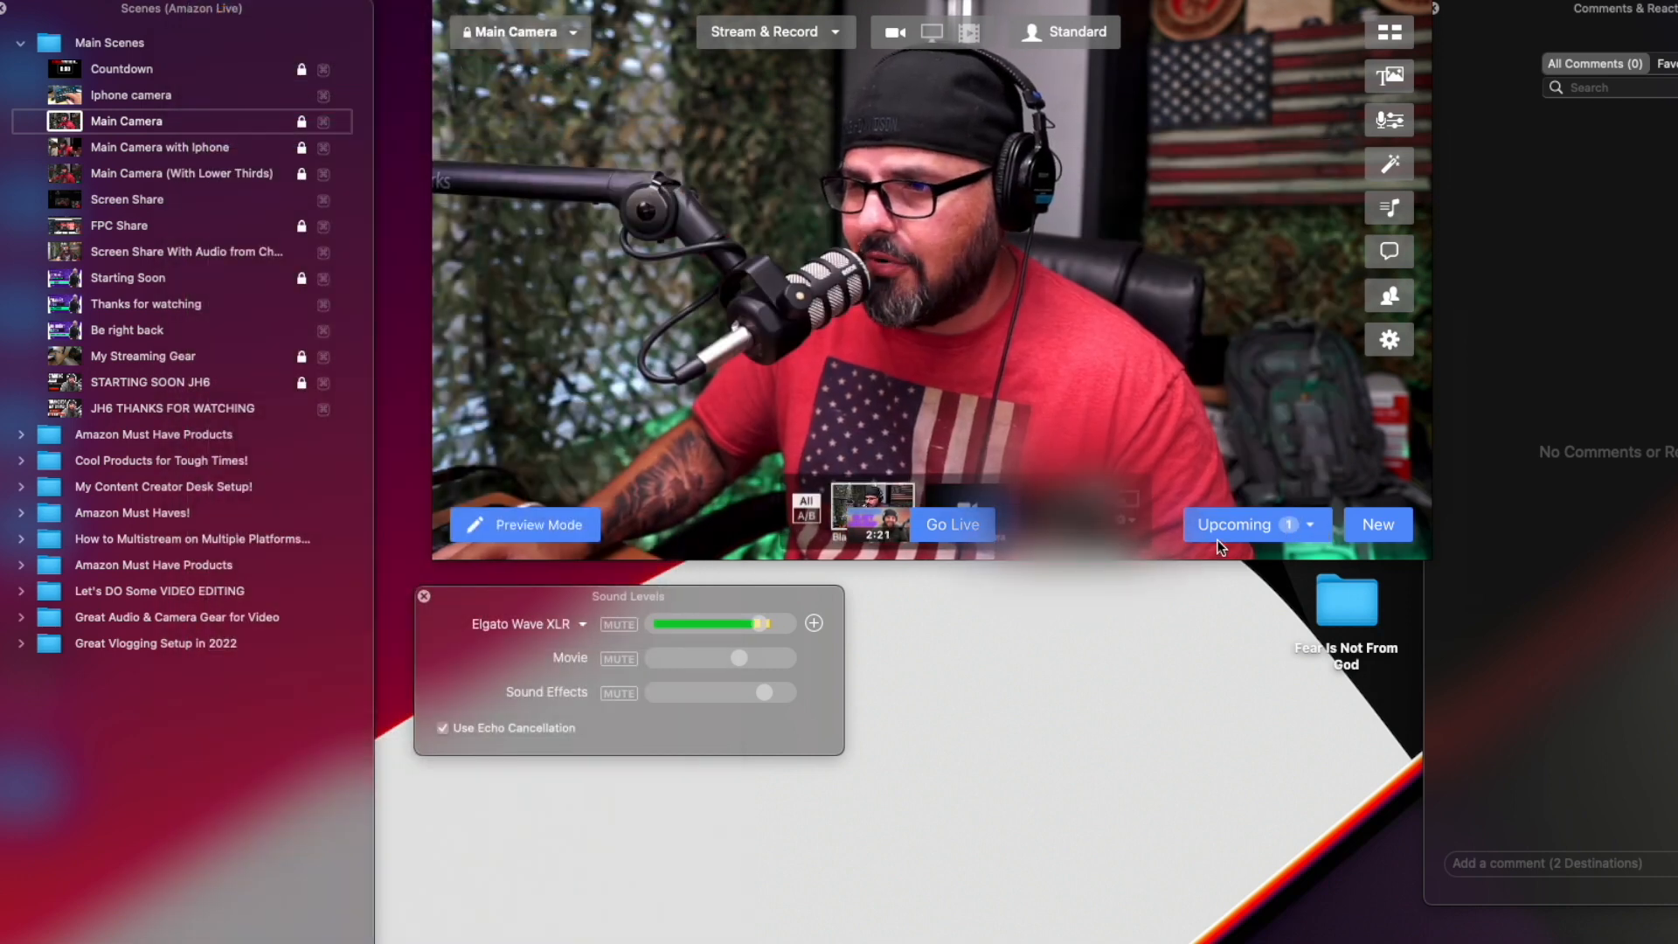
# Delete the scheduled test broadcast from the upcoming list along with its YouTube announcement posts.
pyautogui.moveTo(956, 535)
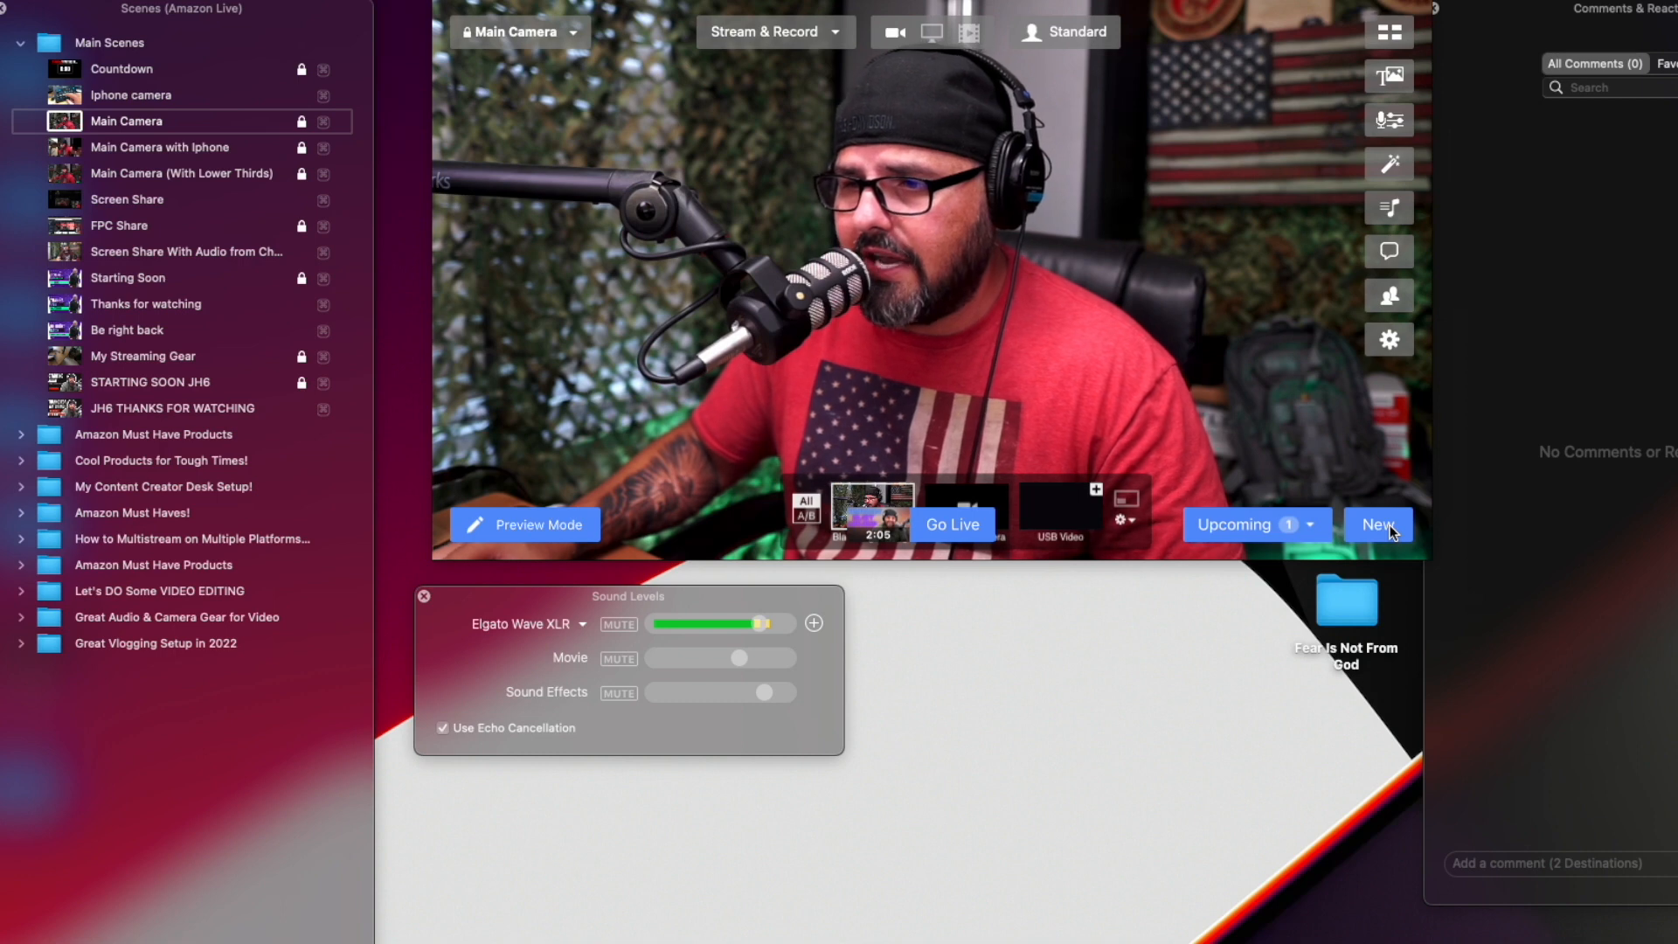
pyautogui.click(1307, 524)
pyautogui.click(1304, 213)
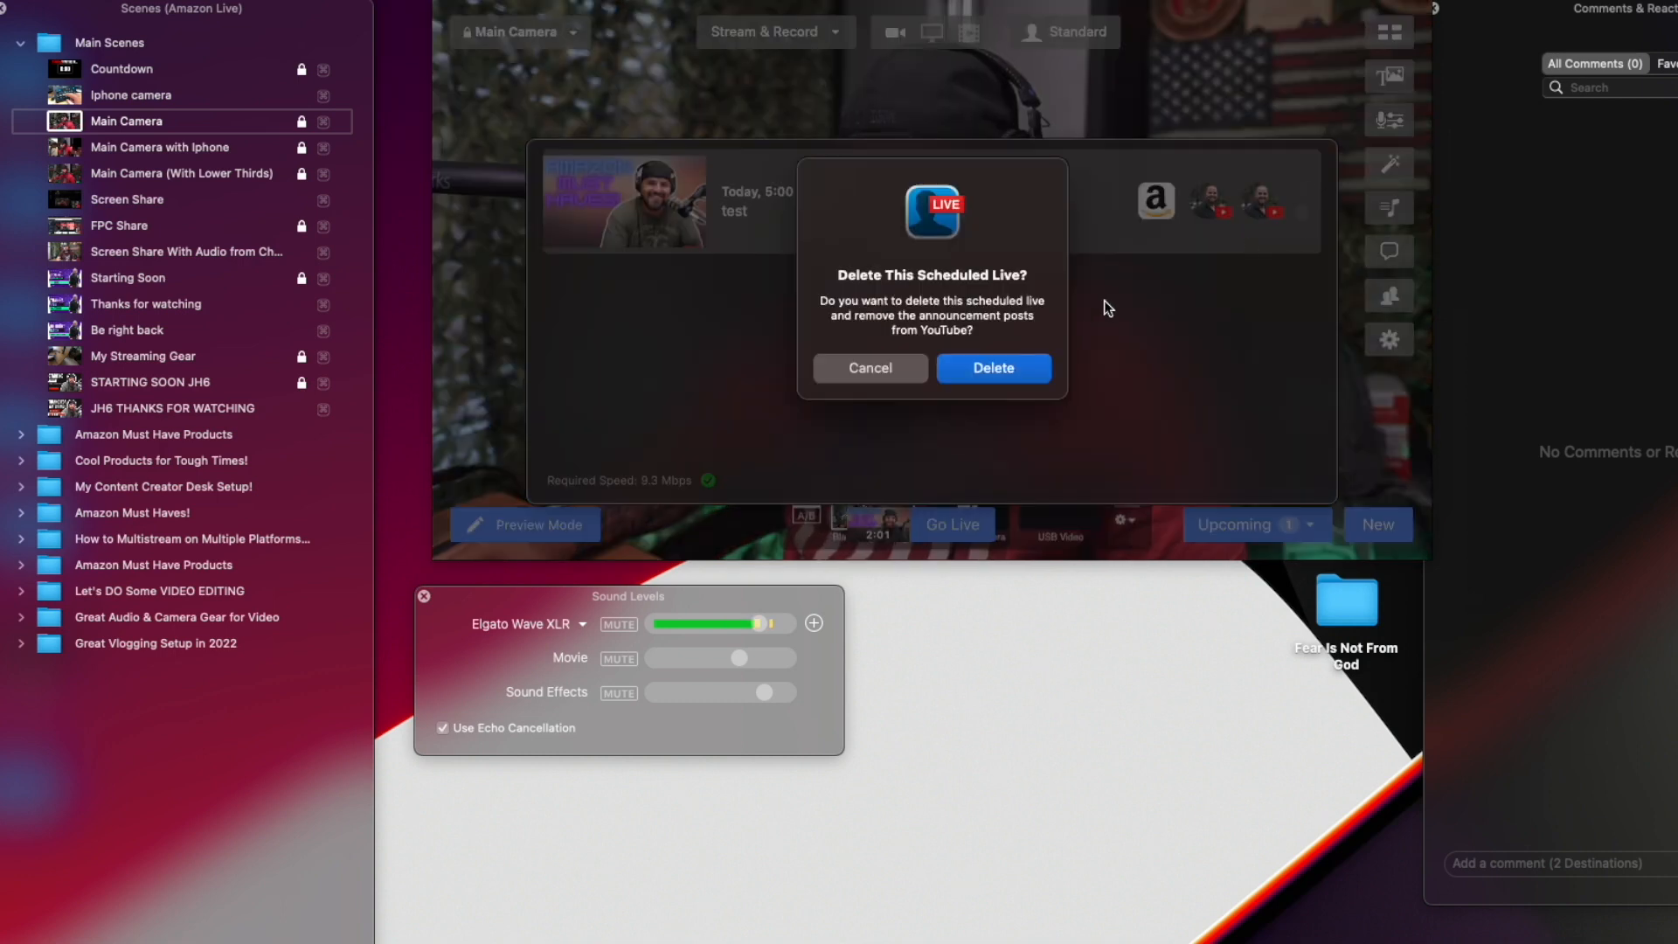
pyautogui.click(1017, 365)
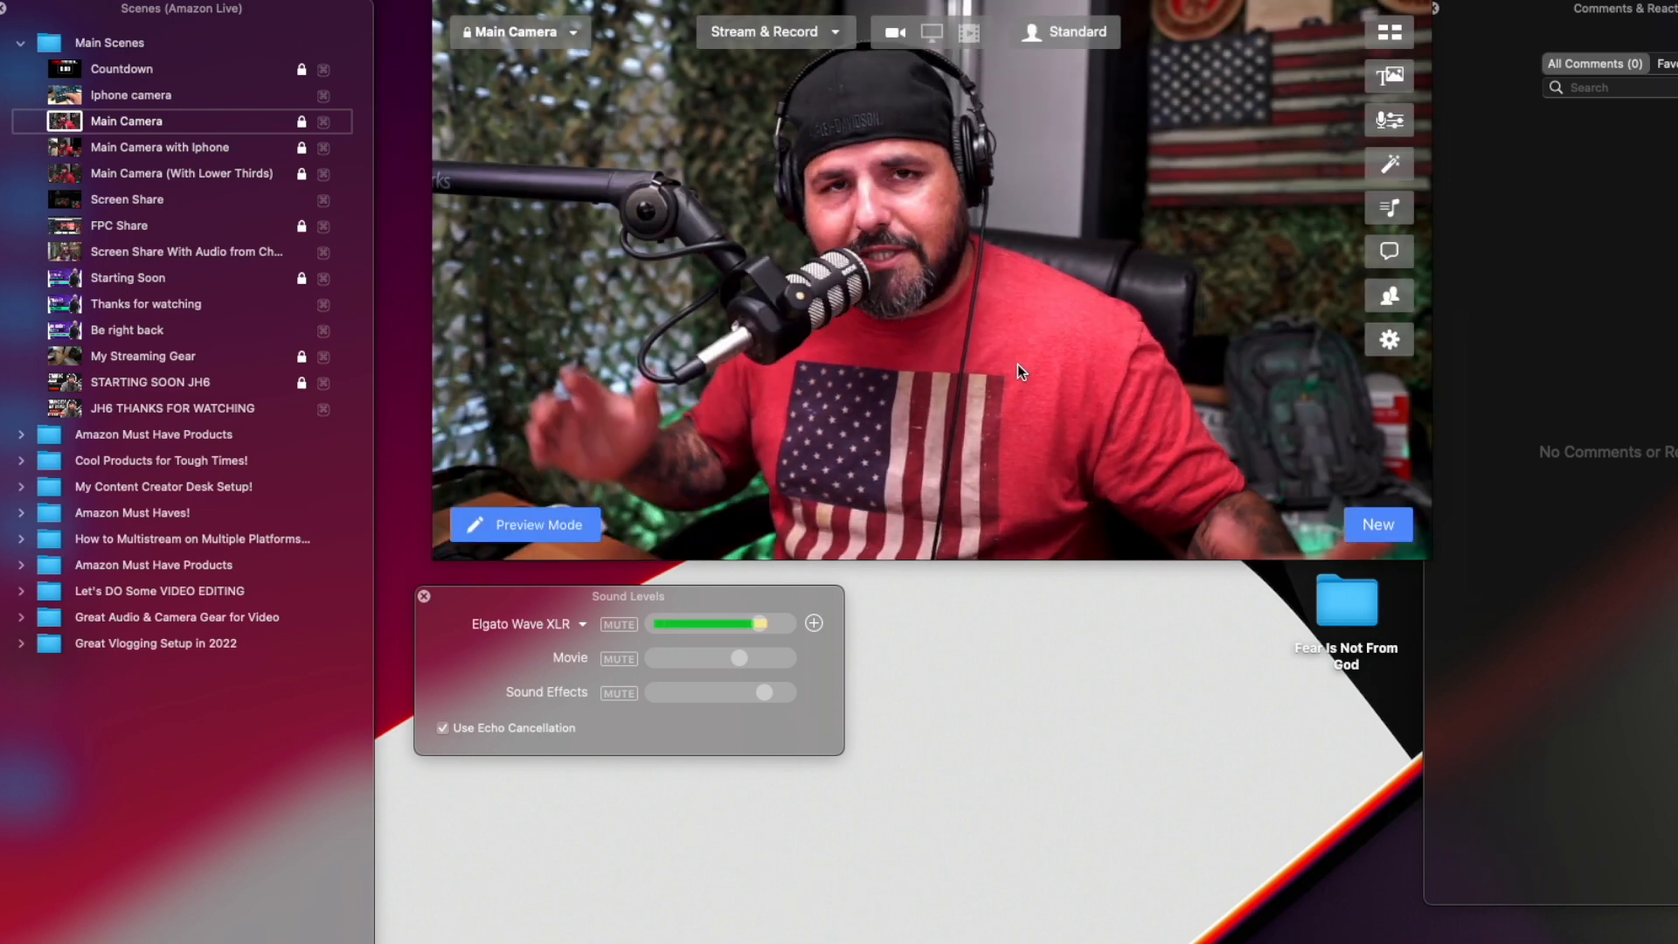